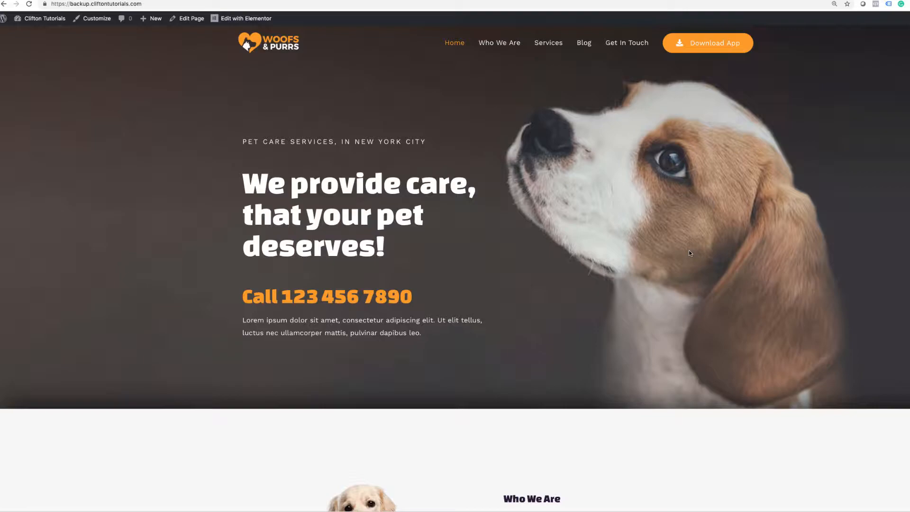
scroll(635, 279, "down", 15)
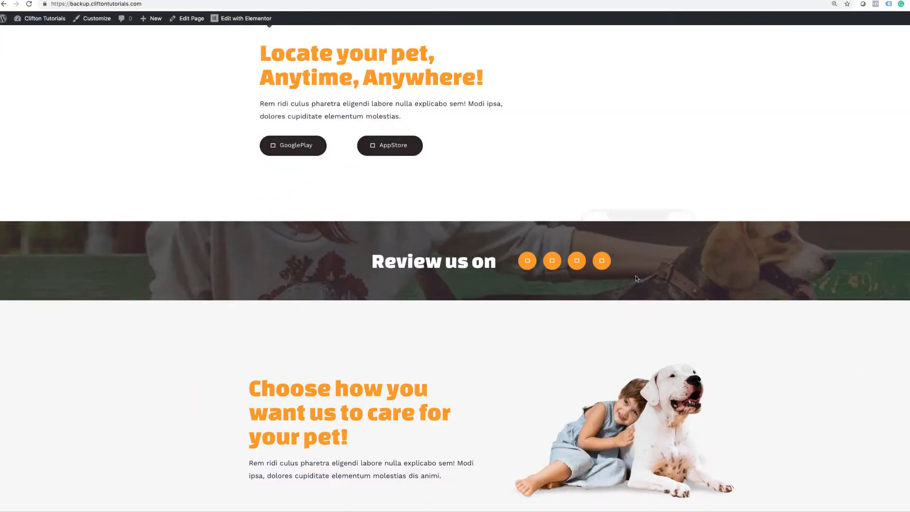
scroll(636, 278, "down", 5)
scroll(636, 278, "up", 15)
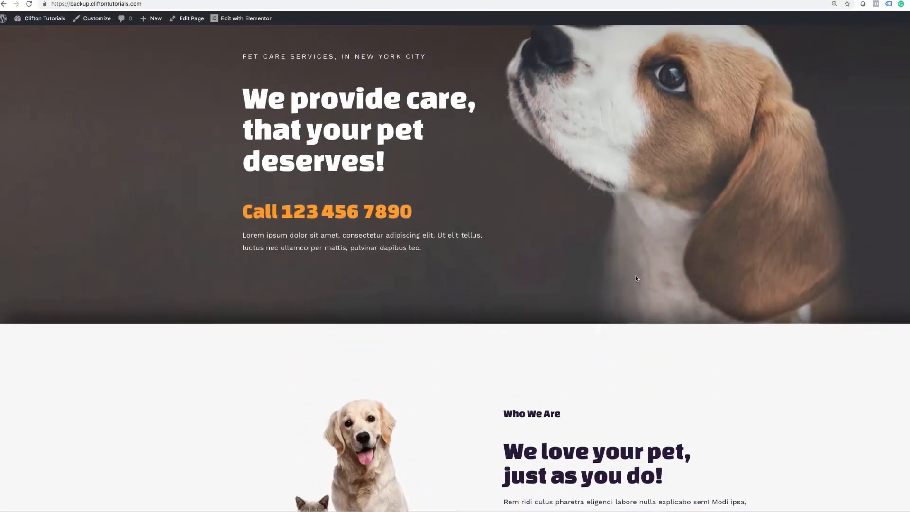
scroll(636, 279, "up", 2)
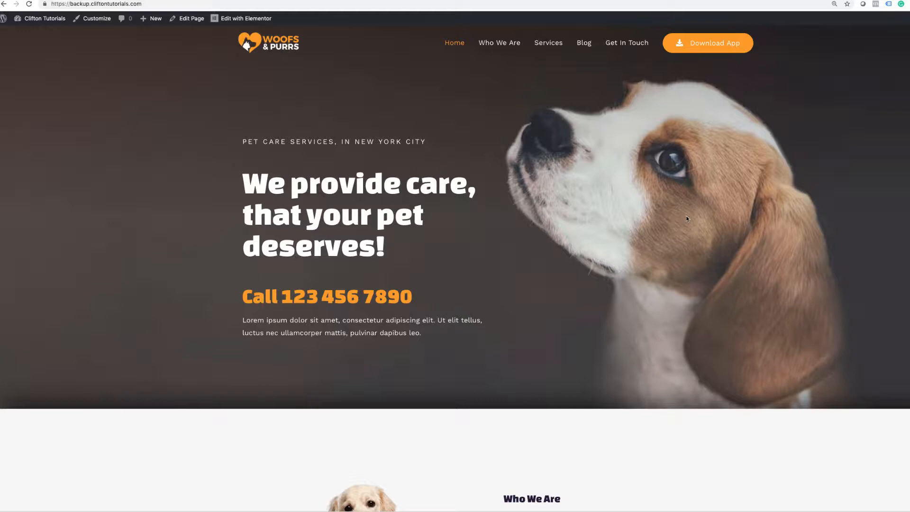
Open the site's WordPress dashboard and go to the page for adding new plugins
mouse_move(38, 19)
left_click(37, 37)
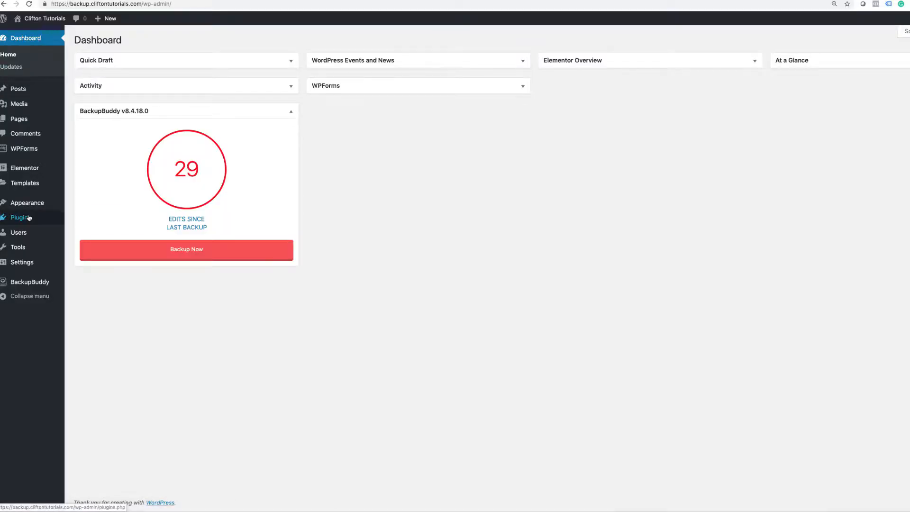
mouse_move(29, 217)
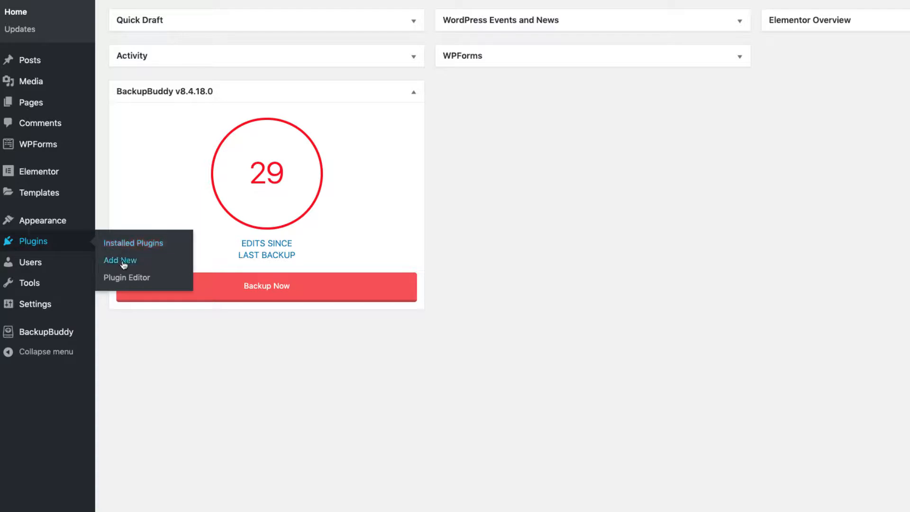
left_click(124, 262)
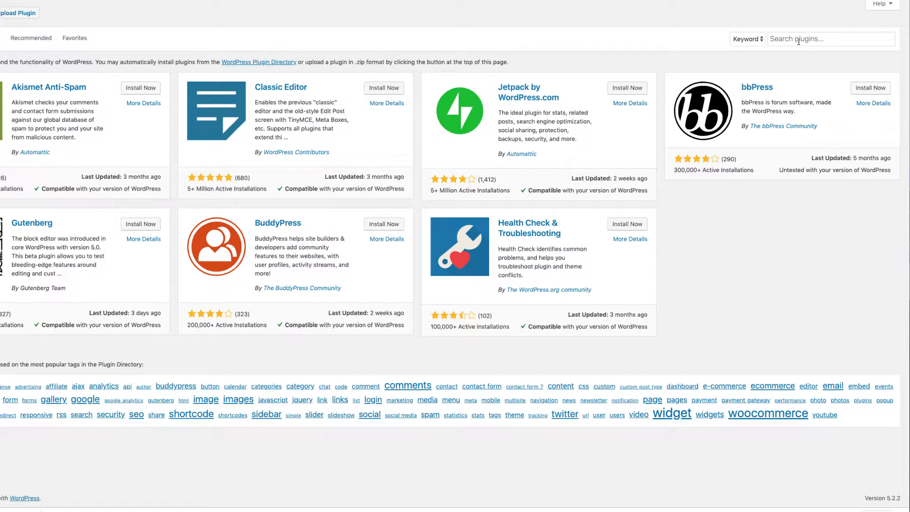
Search the plugin directory for "Coming Soon", then install and activate Coming Soon Page & Maintenance Mode by SeedProd
left_click(799, 41)
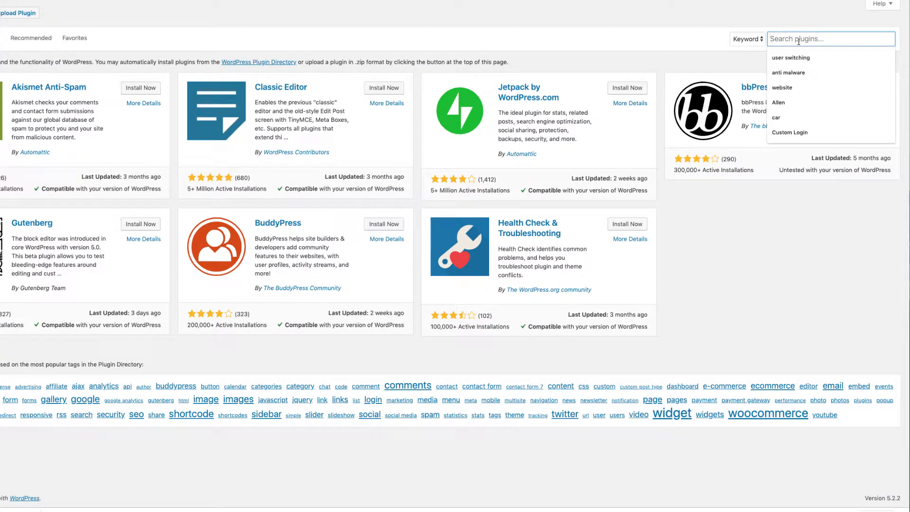
type("Coming S")
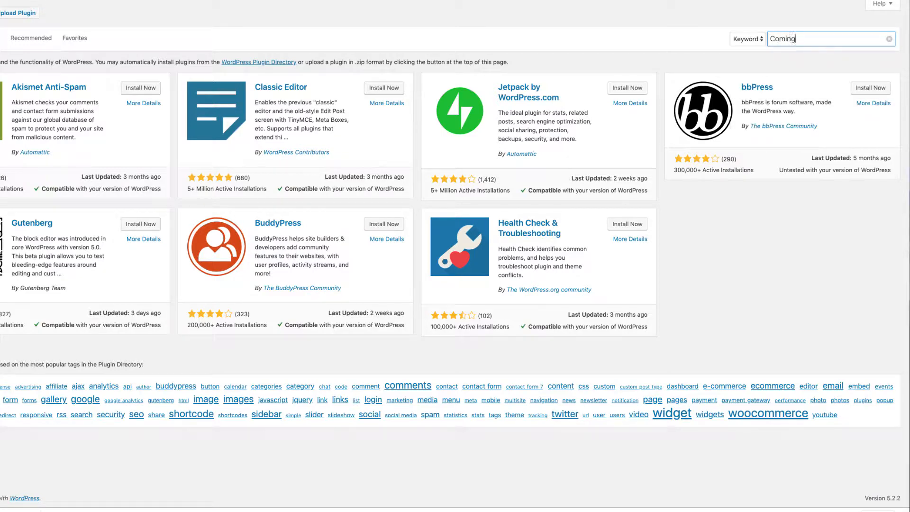
type("oon")
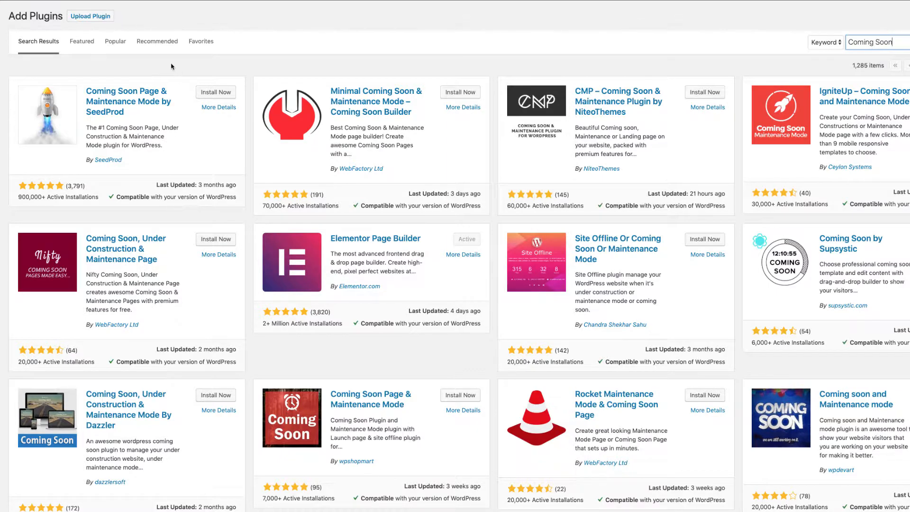
left_click(203, 93)
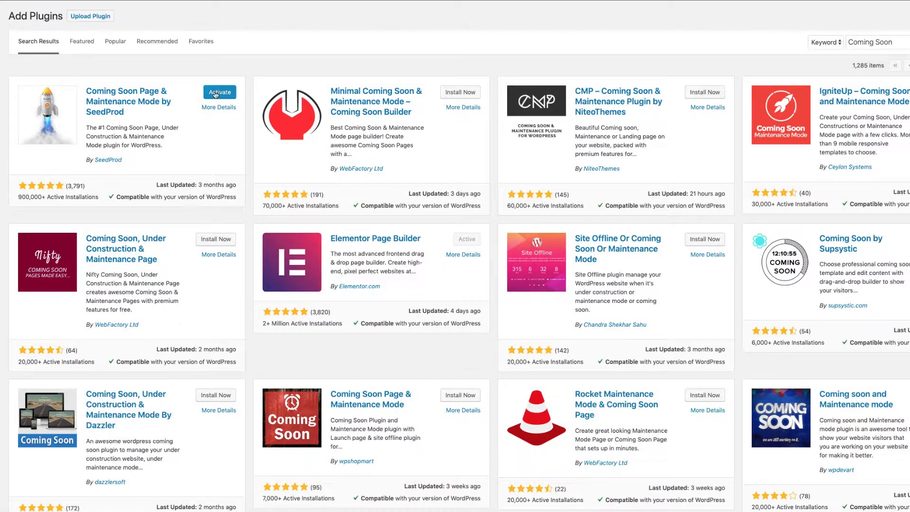
left_click(220, 93)
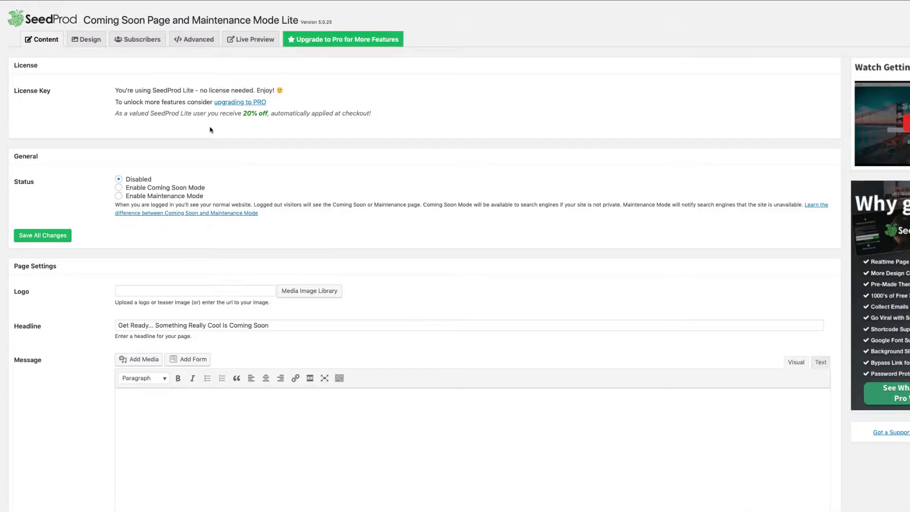
Set the plugin's general status to Enable Coming Soon Mode and save all changes
scroll(179, 125, "down", 1)
scroll(179, 125, "up", 1)
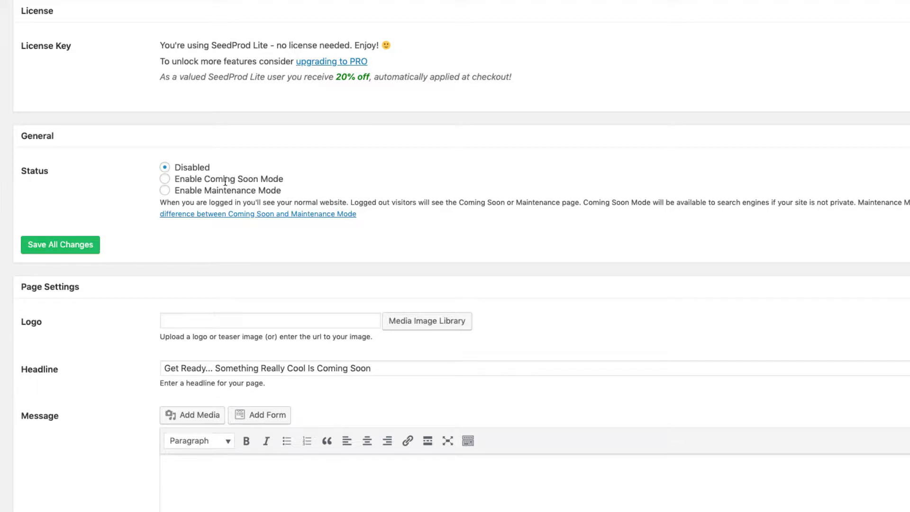
left_click(165, 180)
left_click(165, 191)
left_click(165, 179)
left_click(165, 190)
left_click(165, 180)
left_click(165, 190)
left_click(166, 180)
left_click(165, 179)
scroll(202, 187, "down", 5)
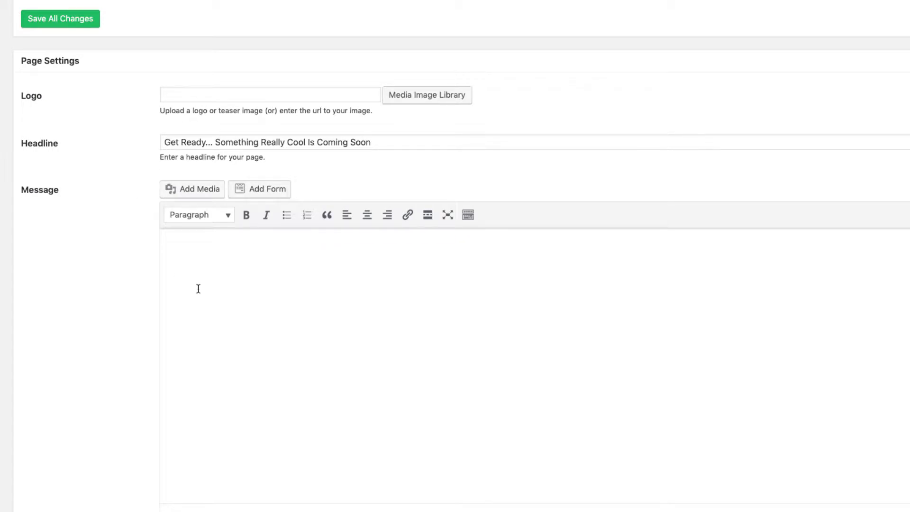
scroll(198, 289, "down", 1)
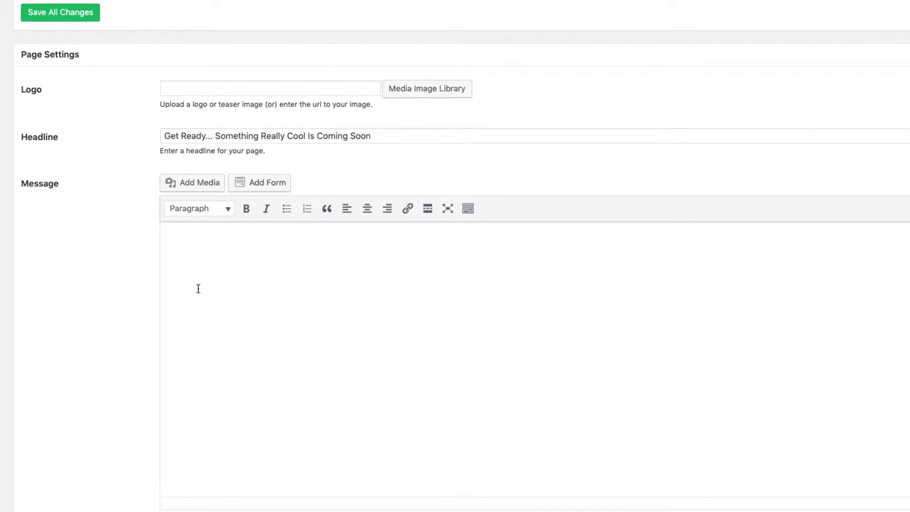
scroll(198, 288, "down", 7)
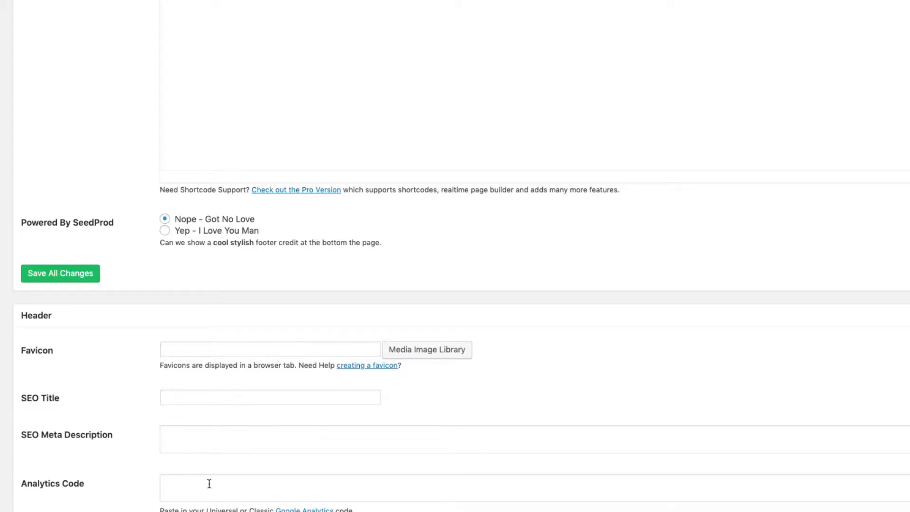
scroll(209, 483, "up", 15)
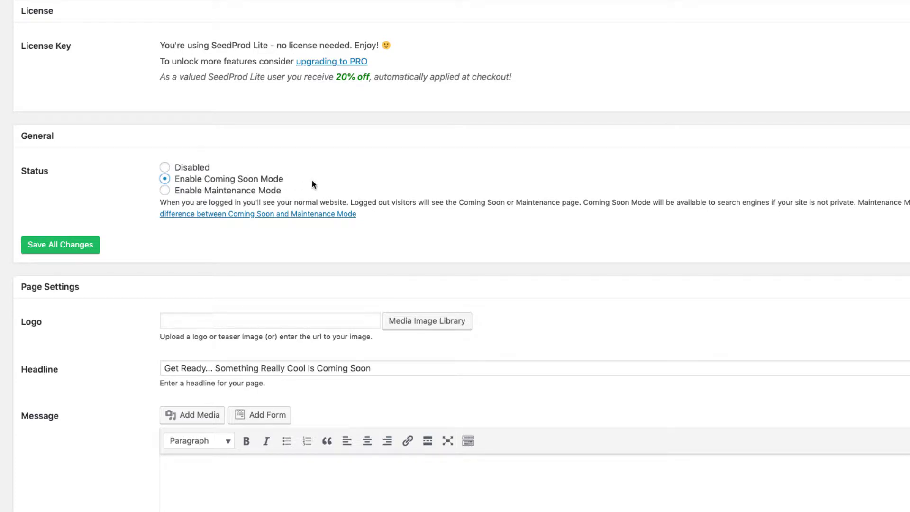
left_click(56, 247)
Set the page logo to the Woofs & Purrs logo with dark lettering from the media image library
scroll(95, 352, "down", 1)
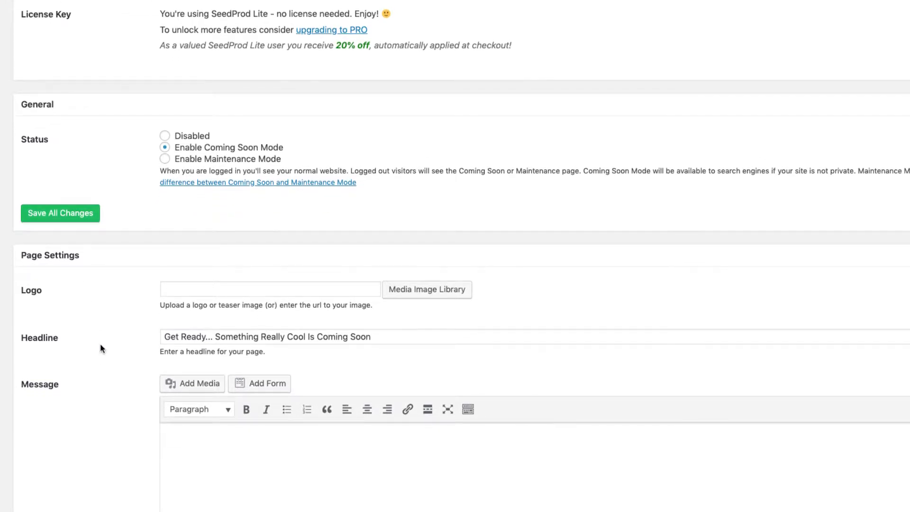
left_click(186, 290)
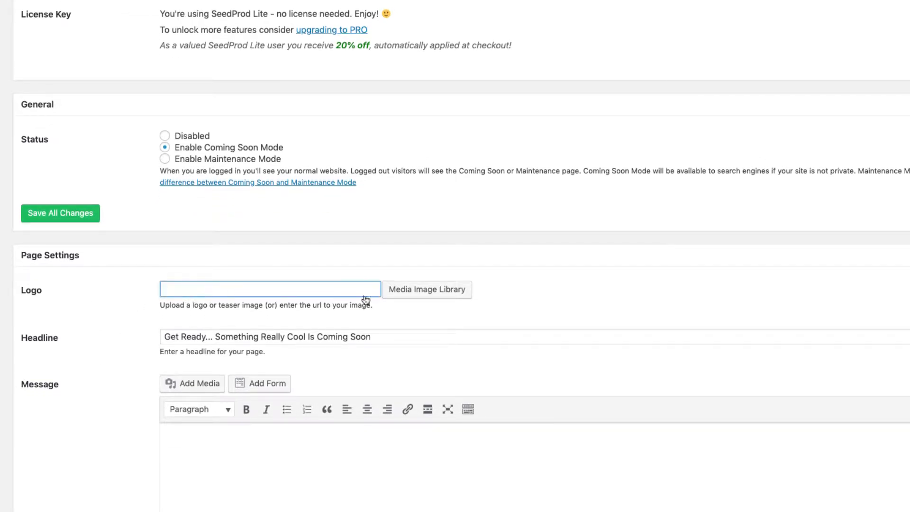
left_click(433, 295)
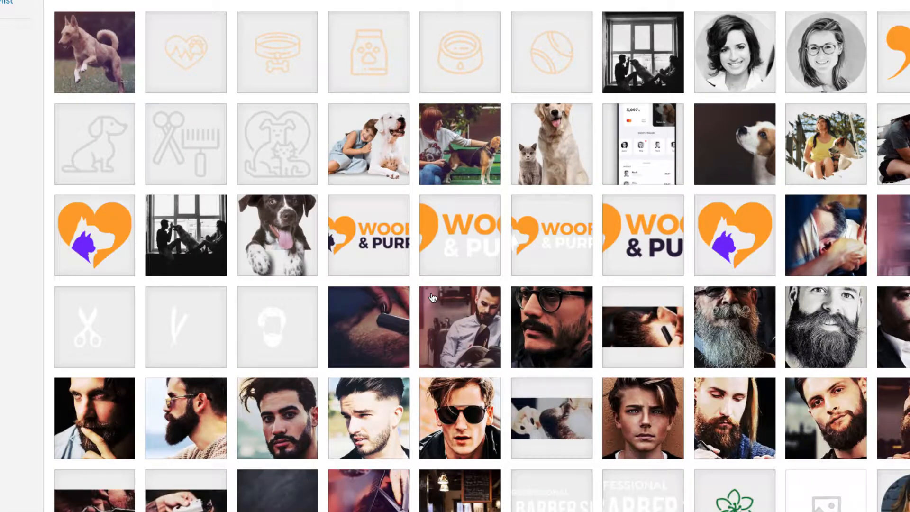
left_click(366, 239)
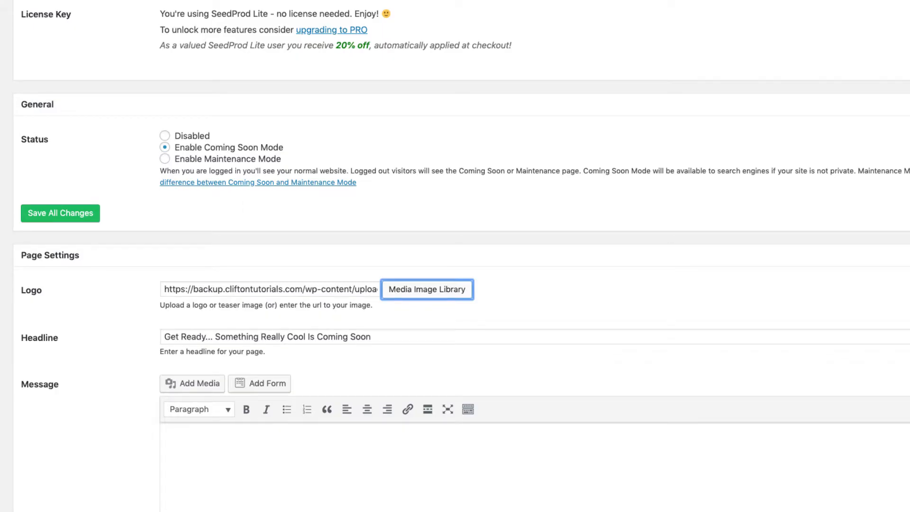
Write the page message "We are currently building our website and can't wait to release it soon!"
scroll(479, 353, "down", 2)
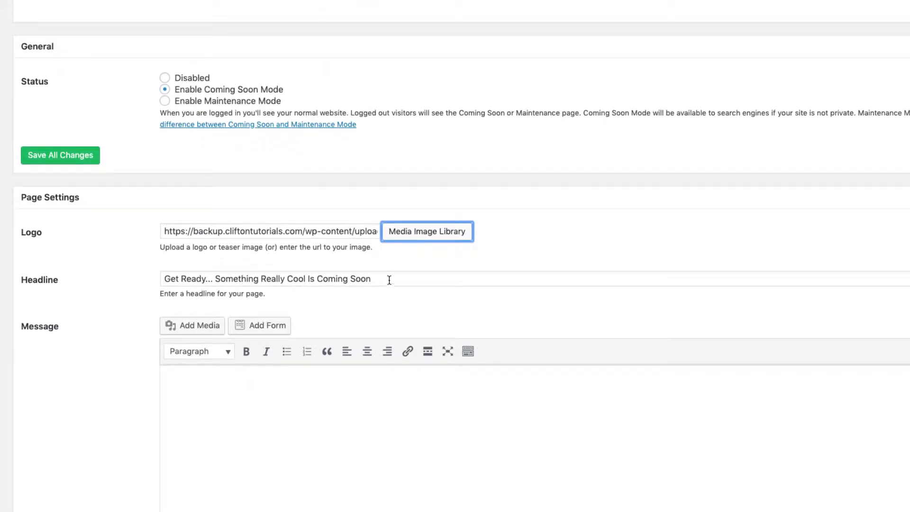
scroll(387, 280, "down", 5)
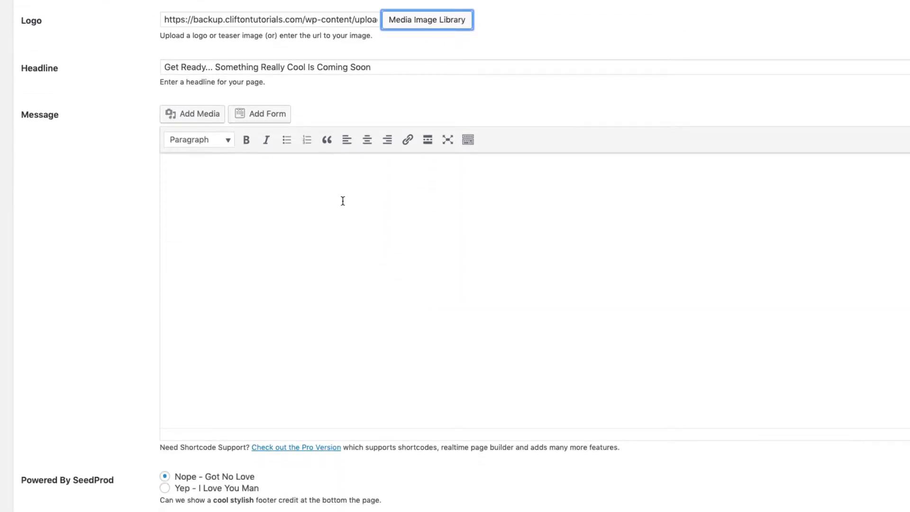
left_click(342, 200)
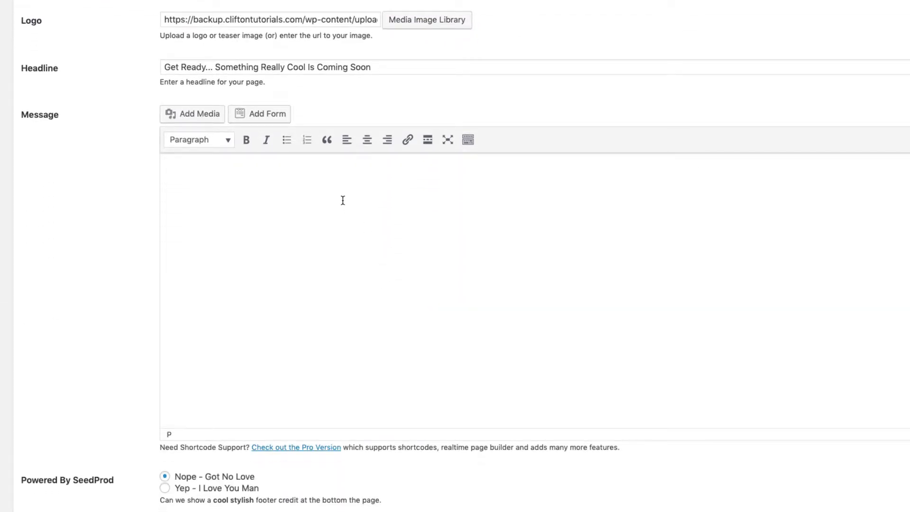
type("We are currently wai")
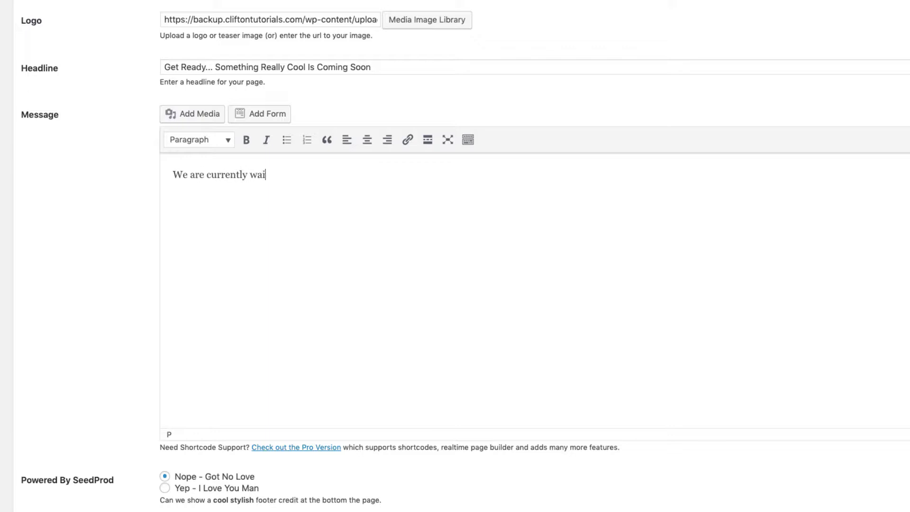
type("ting")
key("BackSpace")
key("BackSpace")
key("BackSpace")
key("BackSpace")
key("BackSpace")
key("BackSpace")
key("BackSpace")
key("BackSpace")
type("uilding our we")
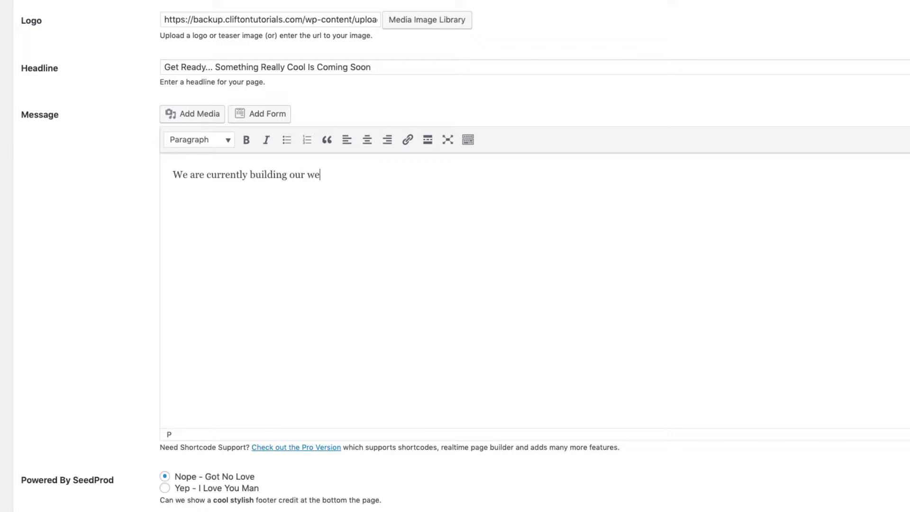
type("bsite and can't wait to ")
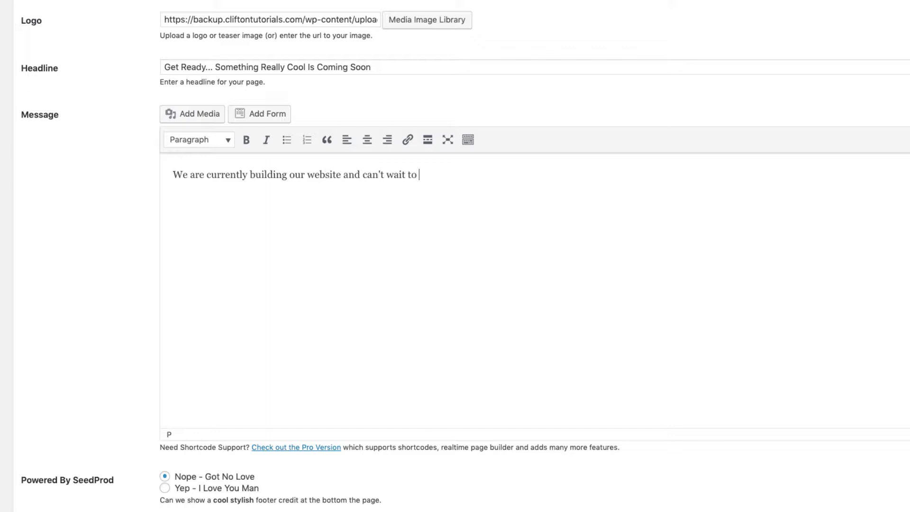
type("rel")
type("ase")
key("BackSpace")
key("BackSpace")
type("ase it soon!")
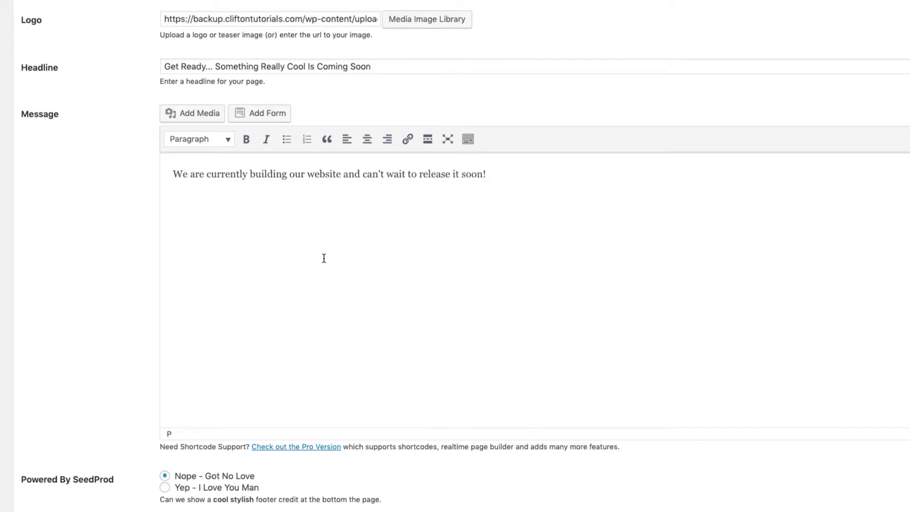
Save all changes to the coming soon page's content settings
scroll(323, 259, "down", 5)
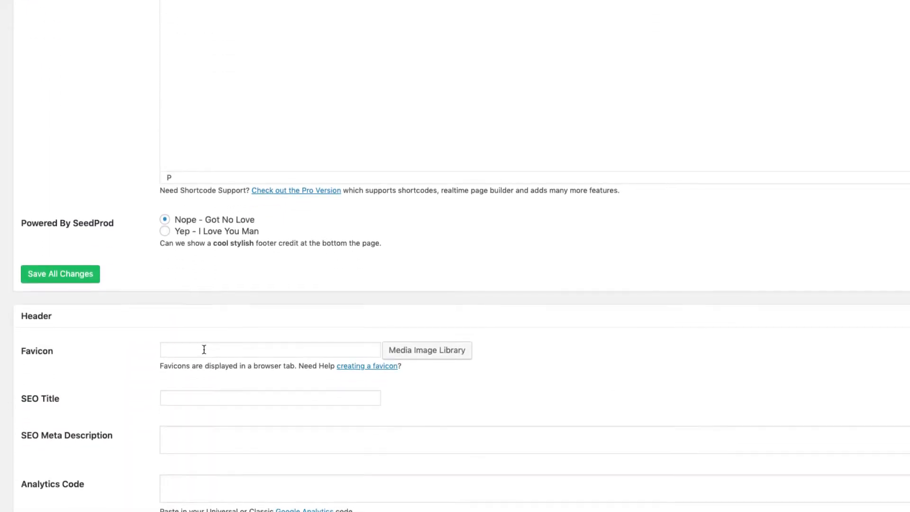
scroll(203, 350, "up", 10)
scroll(205, 353, "down", 10)
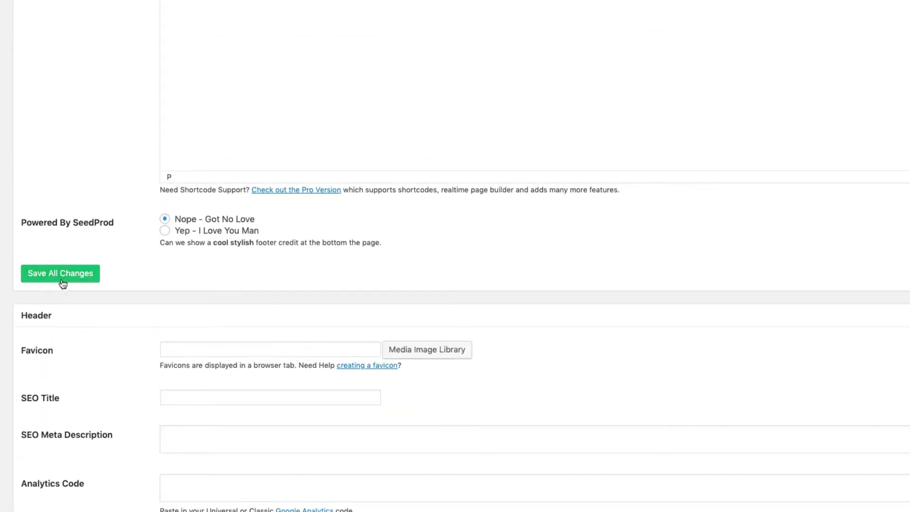
left_click(63, 280)
View the live preview of the coming soon page and return to the plugin settings
scroll(163, 222, "up", 10)
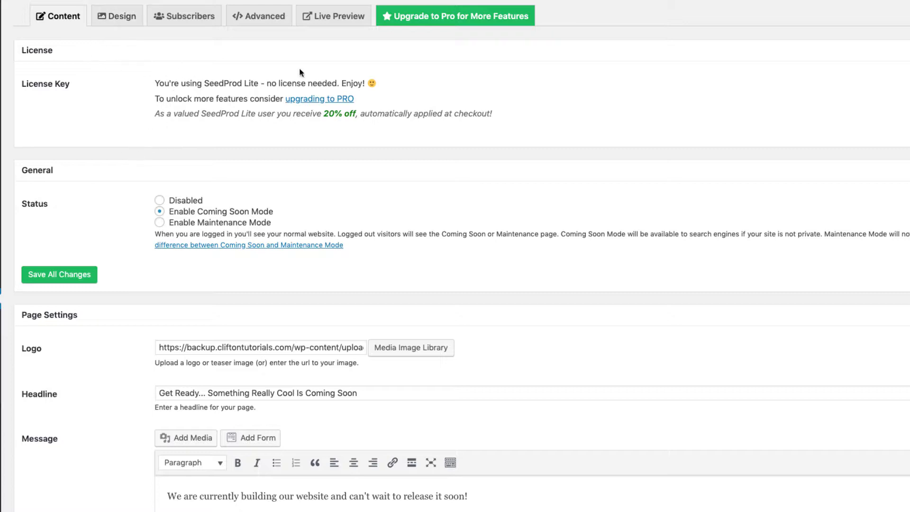
left_click(335, 24)
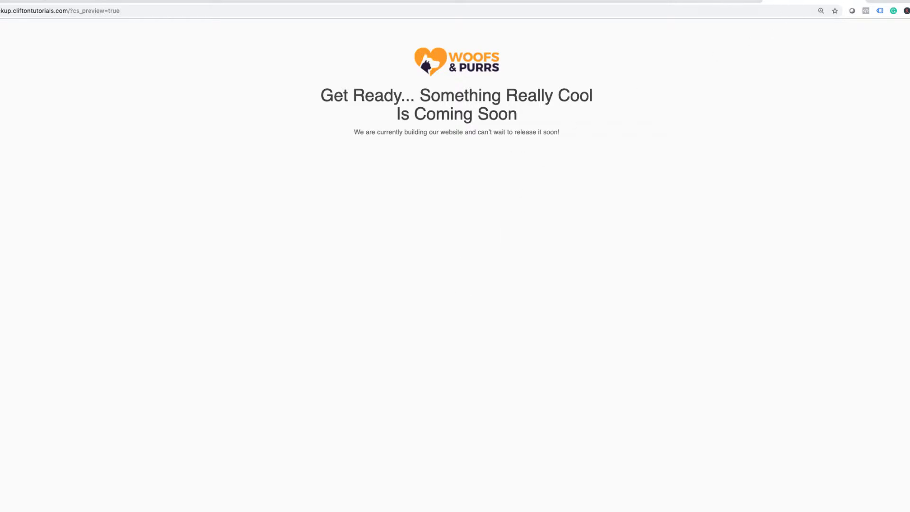
left_click(720, 1)
left_click(772, 1)
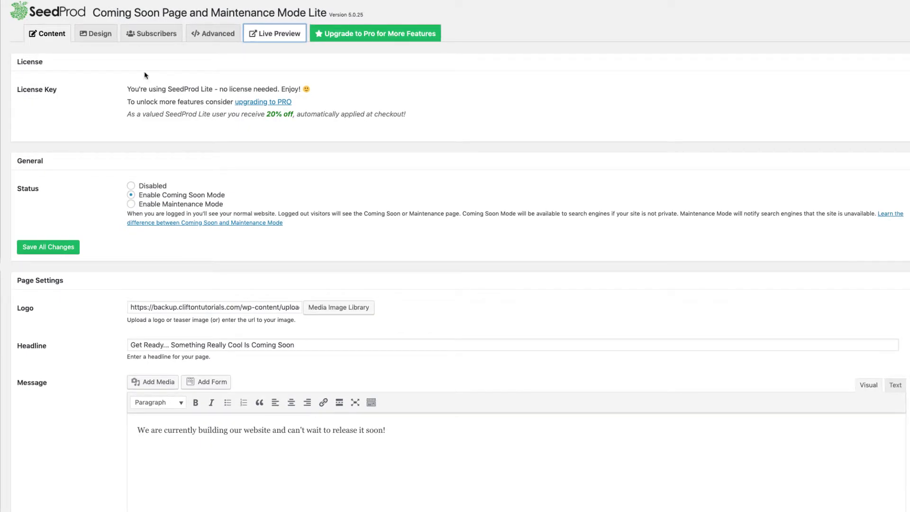
Open the plugin's Design settings and look over the Pro themes and background options
left_click(97, 36)
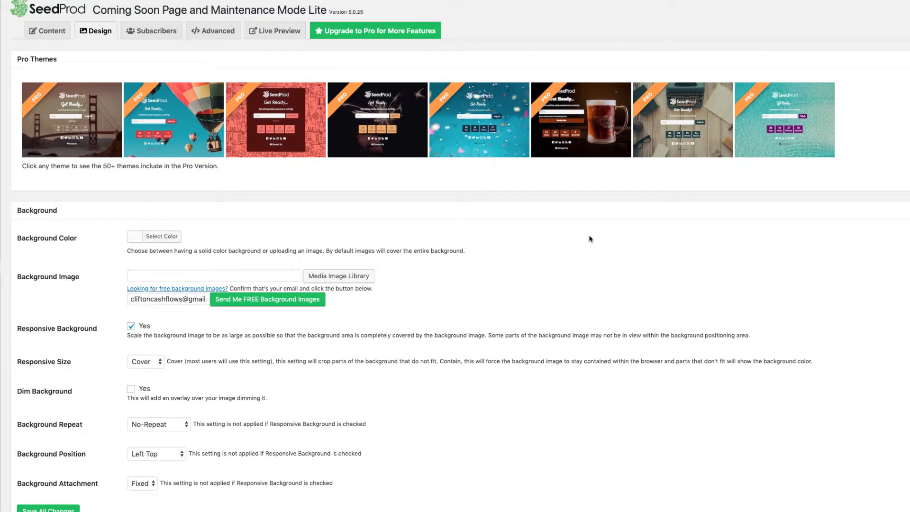
scroll(590, 239, "down", 1)
scroll(590, 238, "down", 3)
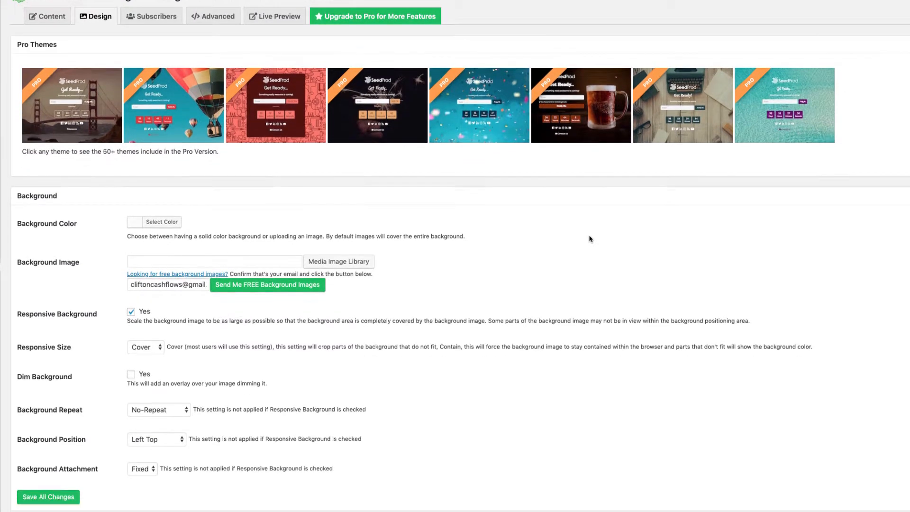
scroll(590, 238, "up", 4)
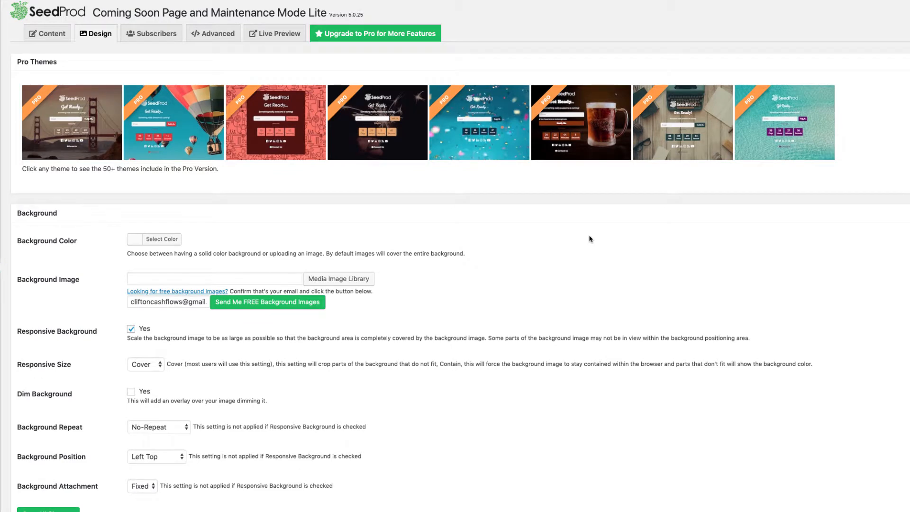
Set the coming soon page's background color to dark brown #593500
scroll(590, 238, "down", 3)
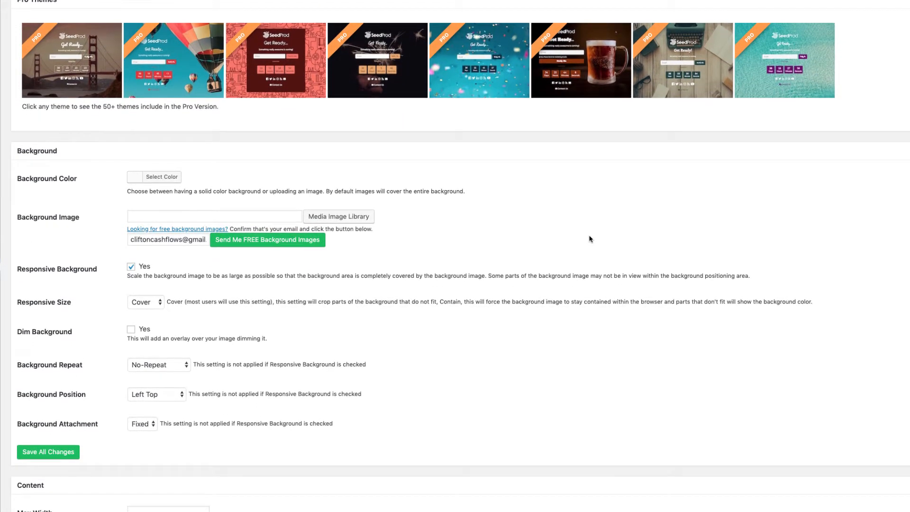
scroll(590, 239, "down", 2)
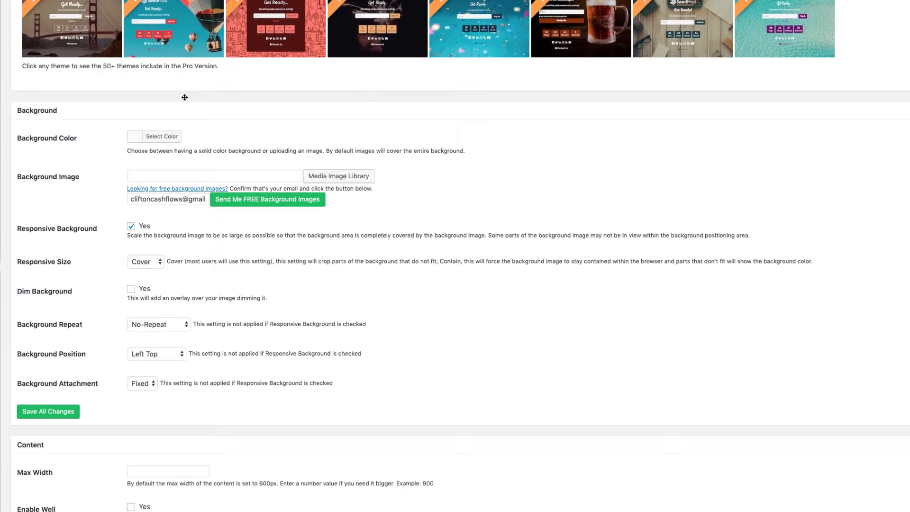
left_click(135, 138)
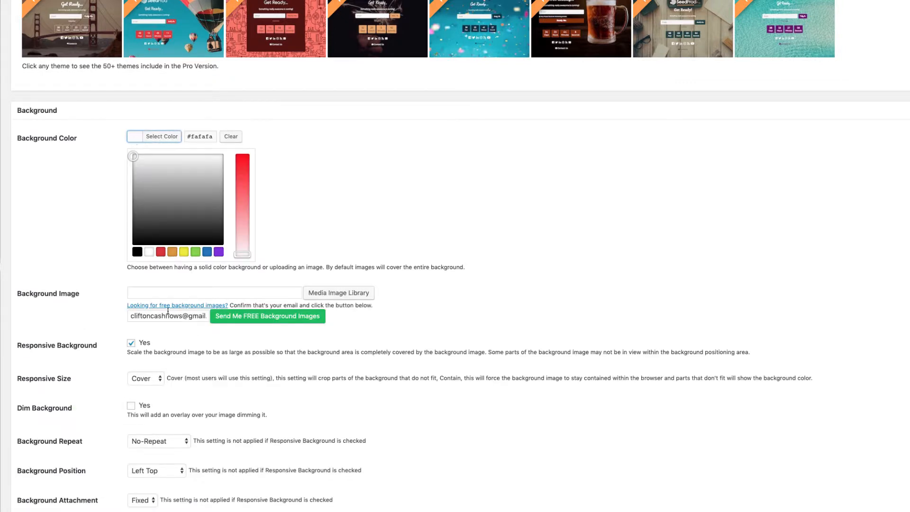
left_click(173, 255)
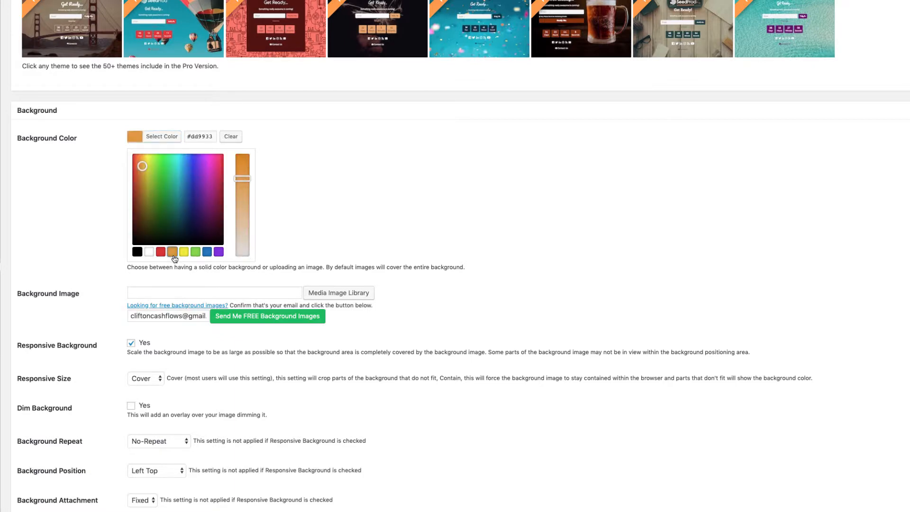
scroll(328, 197, "down", 3)
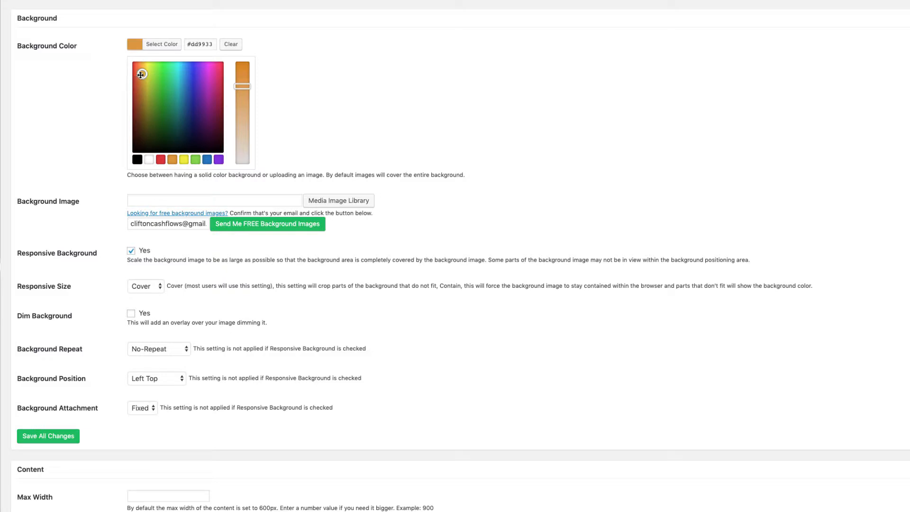
left_click_drag(142, 73, 142, 121)
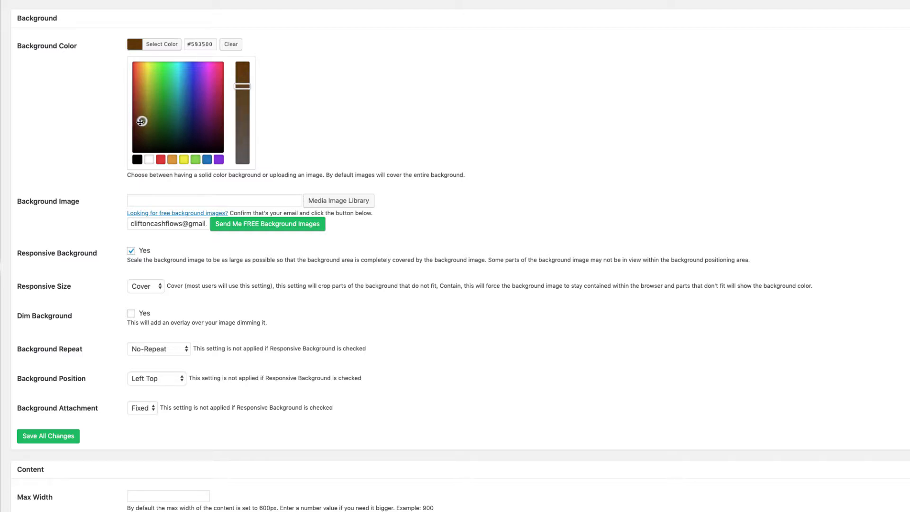
scroll(308, 94, "down", 2)
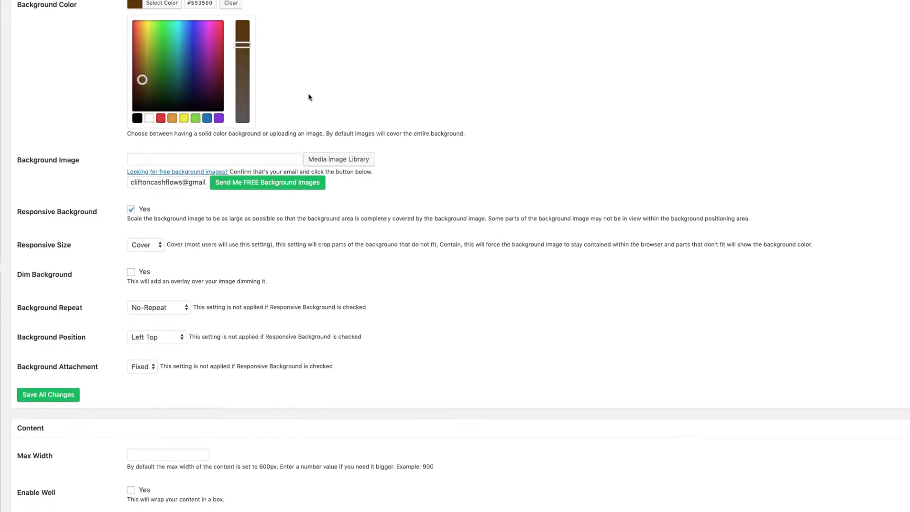
Choose the photo of the running dog from the media library as the page's background image
left_click(221, 155)
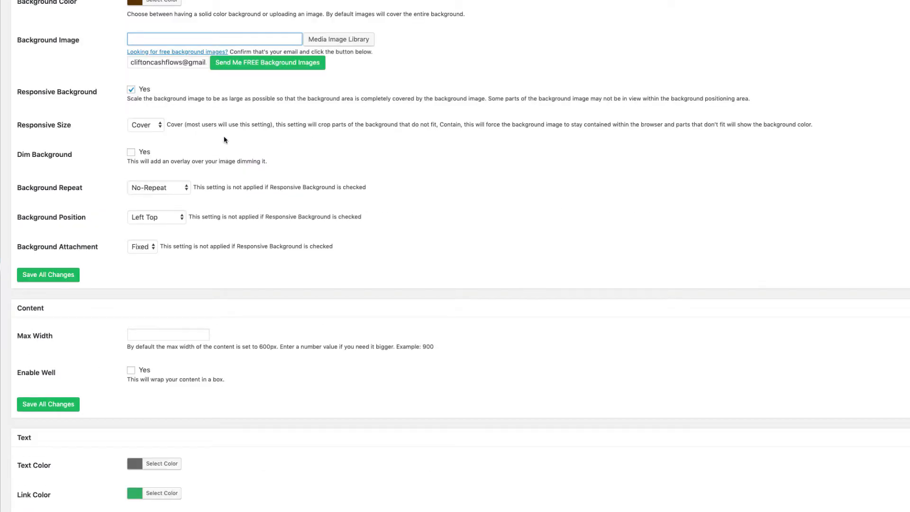
scroll(226, 140, "up", 4)
left_click(351, 138)
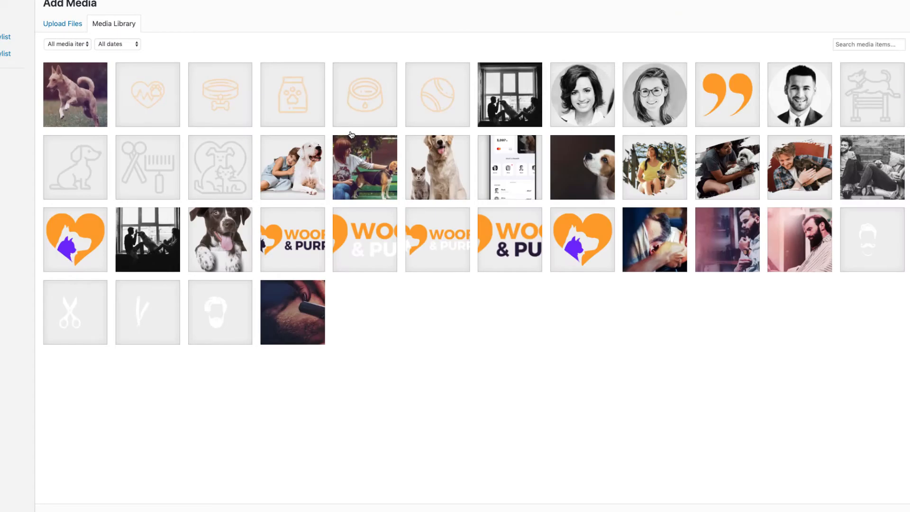
left_click(72, 106)
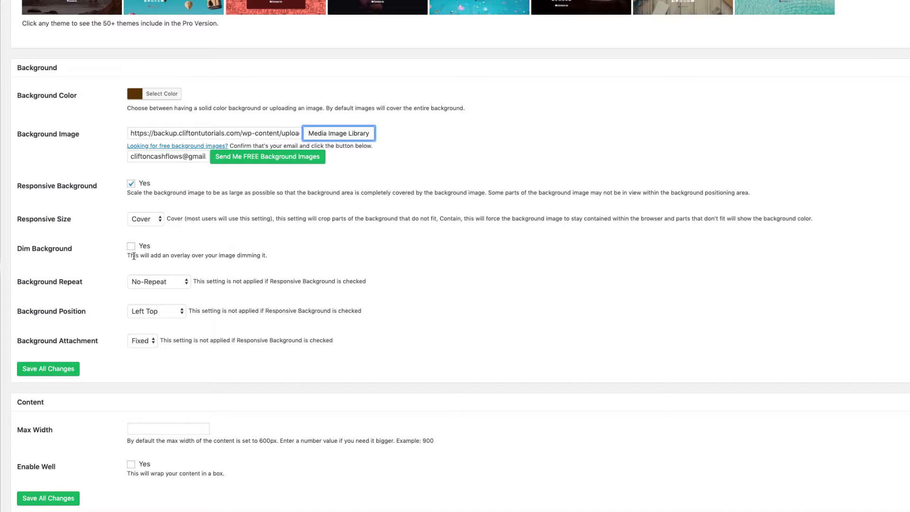
Set the content's maximum width to 650px, enable the well around the content, and save the changes
scroll(128, 251, "down", 3)
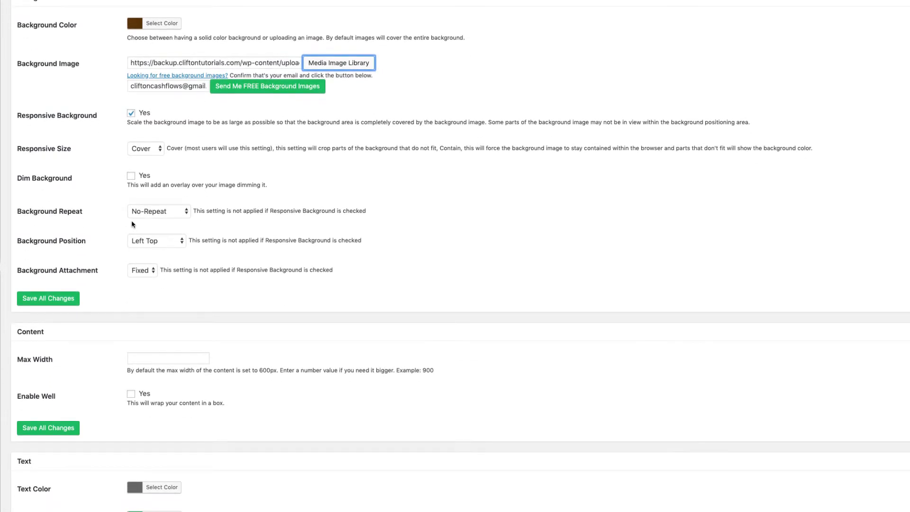
scroll(118, 246, "down", 1)
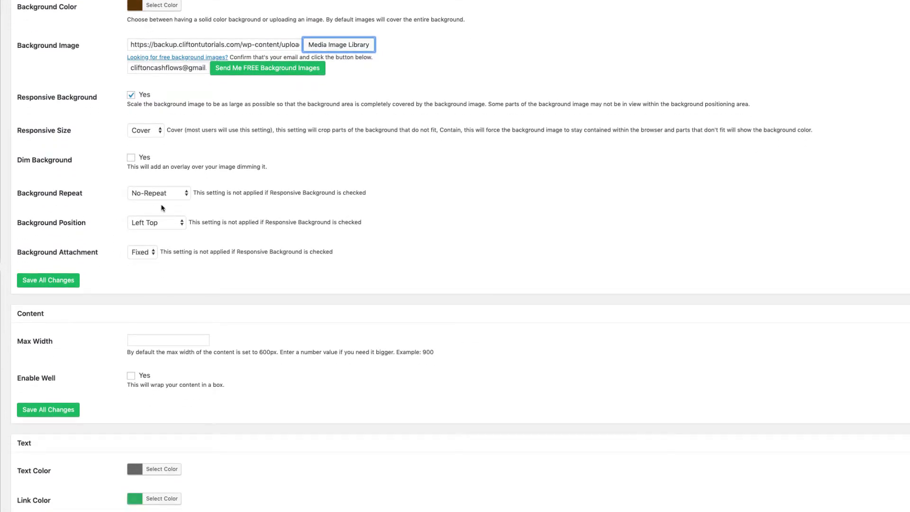
scroll(110, 225, "down", 3)
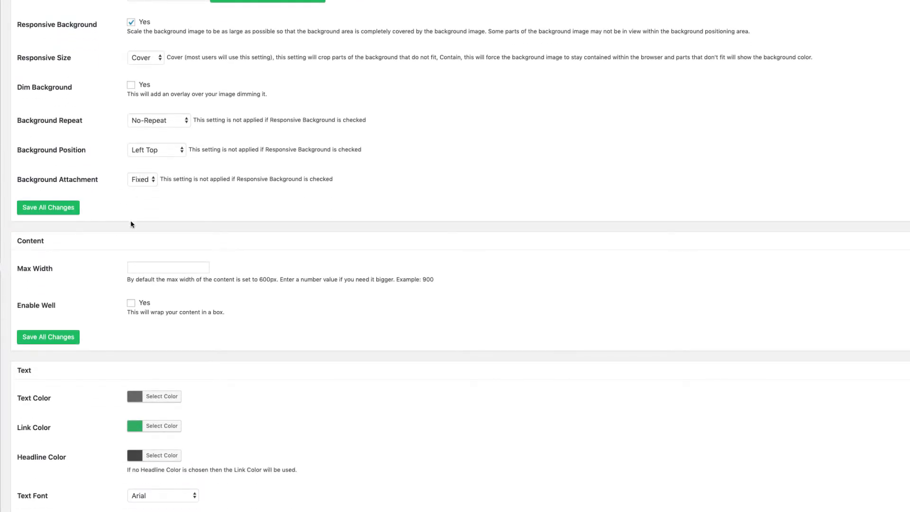
scroll(130, 220, "down", 4)
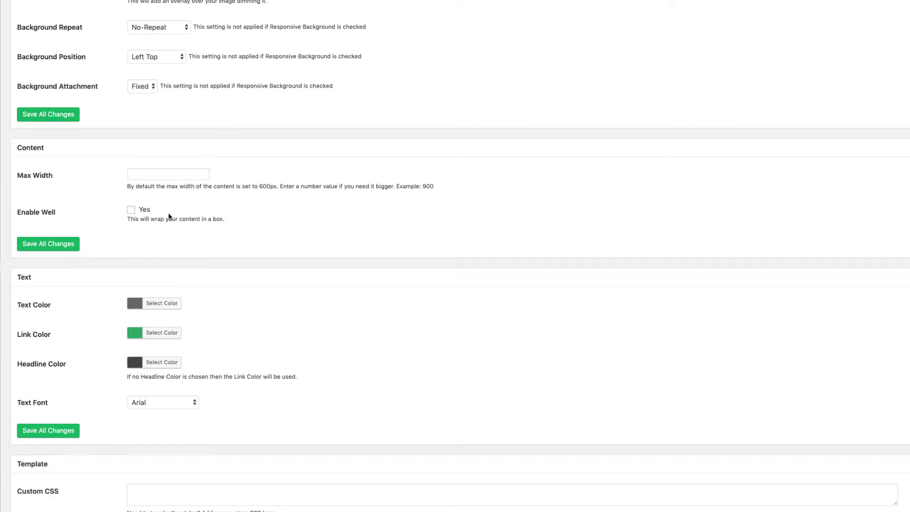
left_click(154, 172)
type("650")
left_click(131, 210)
scroll(95, 196, "down", 1)
left_click(71, 219)
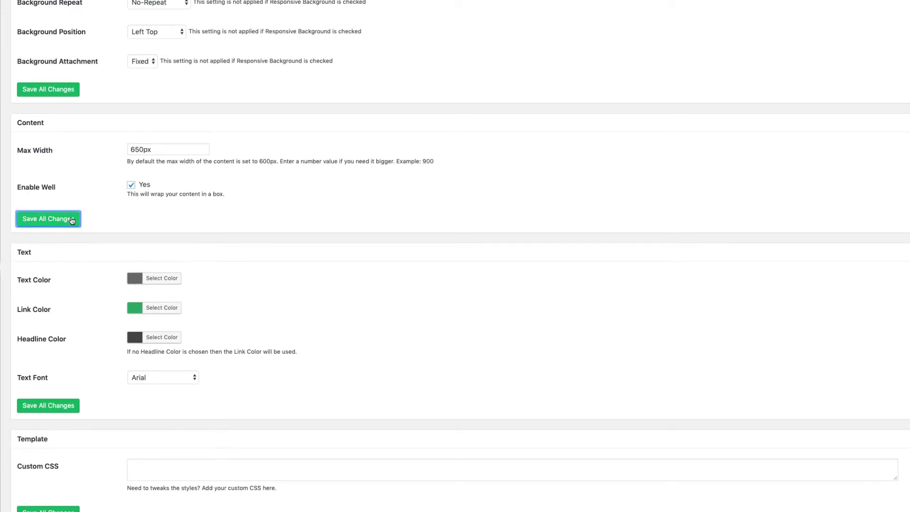
Change the page's text color and link color to white
scroll(80, 251, "down", 10)
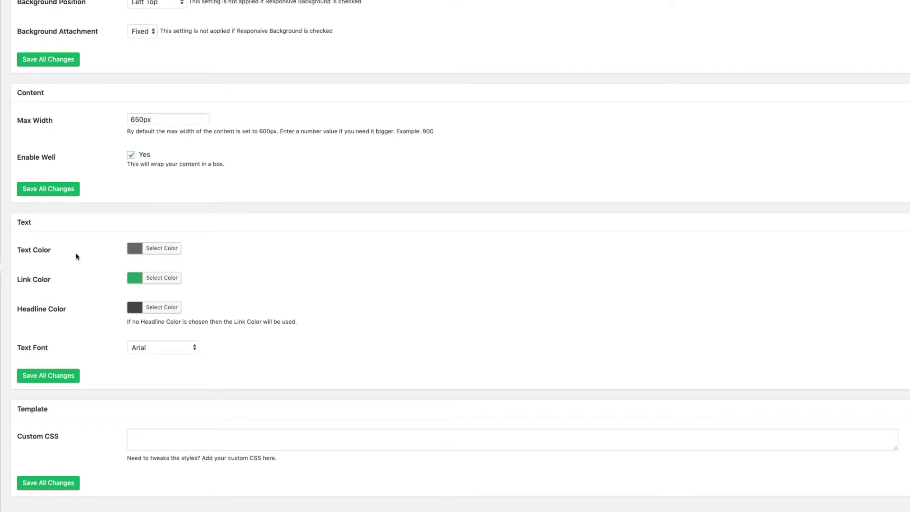
scroll(78, 259, "up", 10)
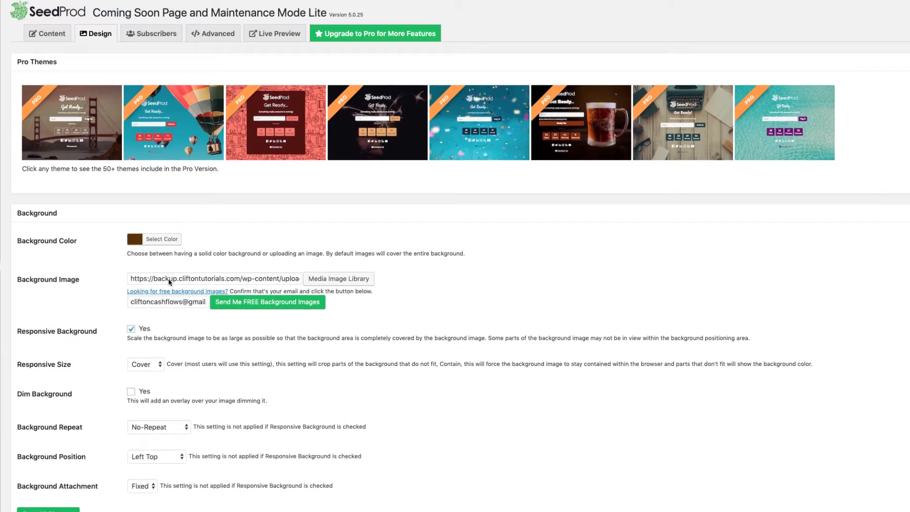
scroll(126, 320, "down", 3)
scroll(126, 320, "down", 8)
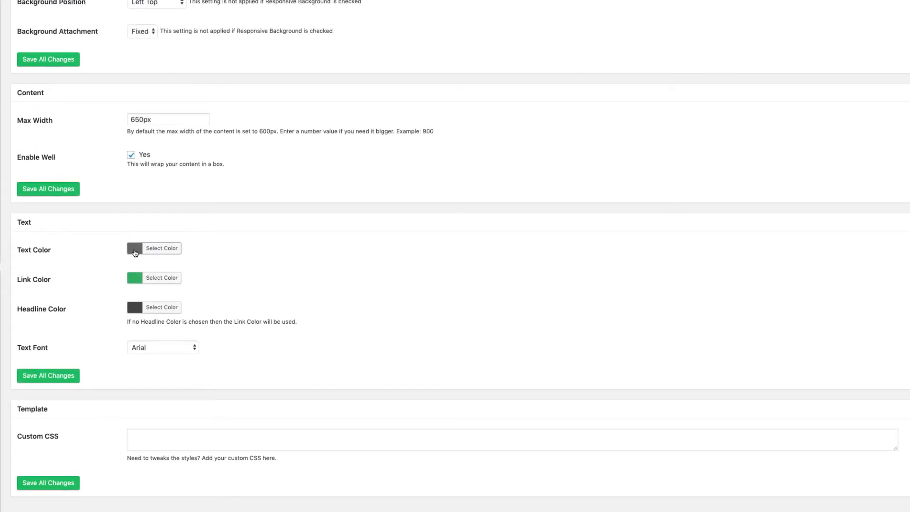
left_click(160, 249)
left_click(151, 362)
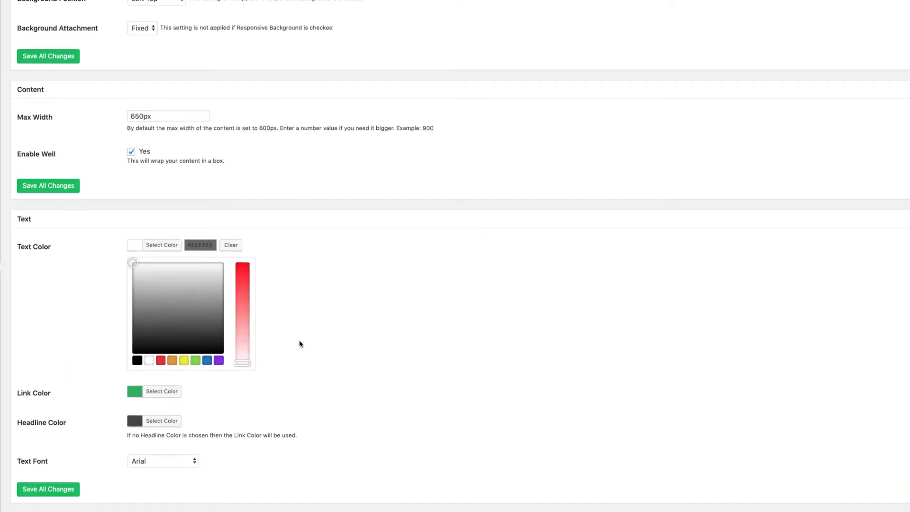
scroll(300, 343, "down", 5)
left_click(135, 278)
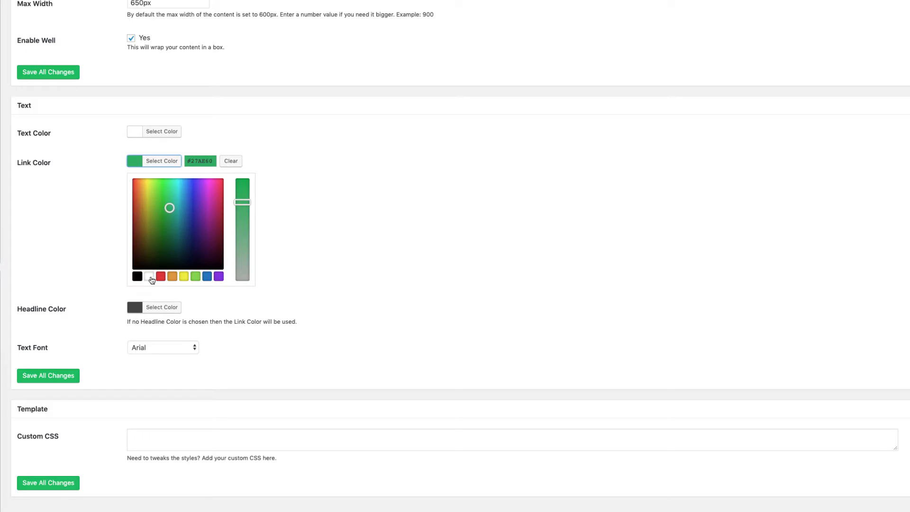
left_click(149, 277)
left_click(341, 317)
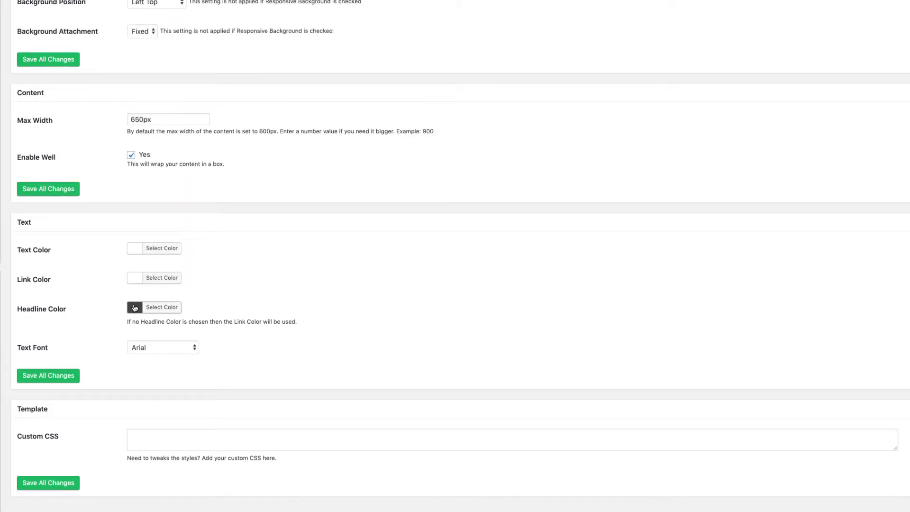
Make the headline color white and the text font Georgia, and save the design changes
left_click(164, 306)
left_click(149, 306)
left_click(315, 345)
left_click(171, 349)
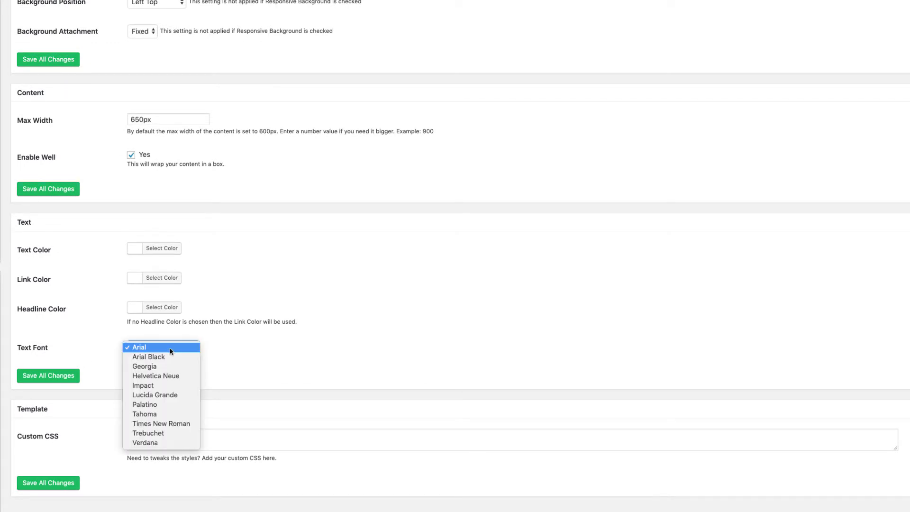
left_click(172, 367)
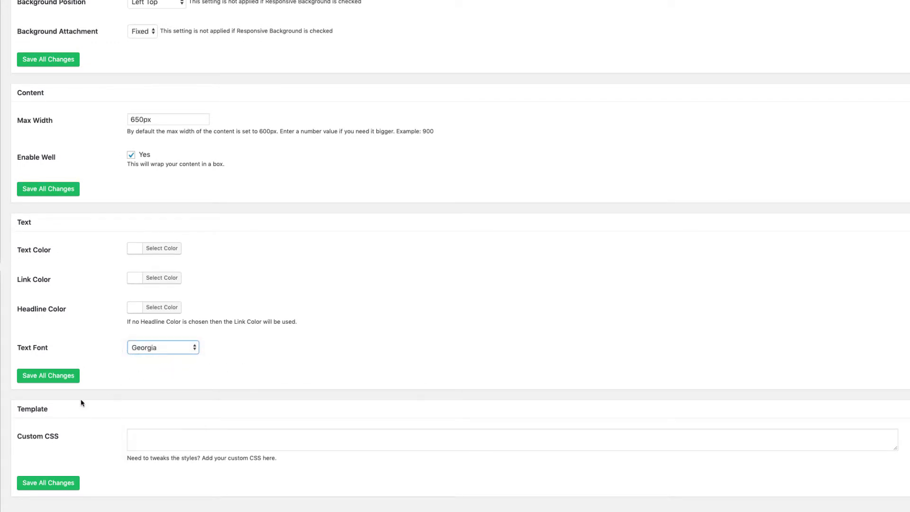
left_click(62, 377)
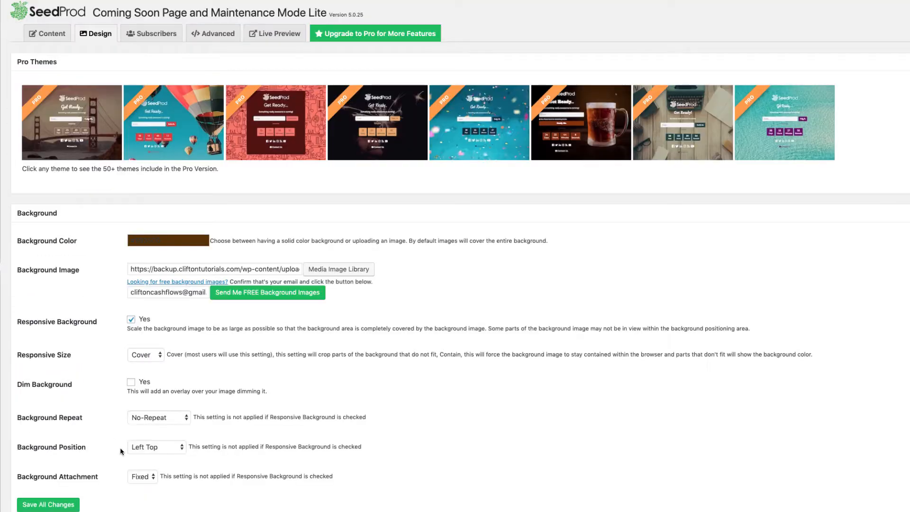
Check the saved design settings down to the custom CSS field and view the live preview of the page
scroll(128, 442, "down", 10)
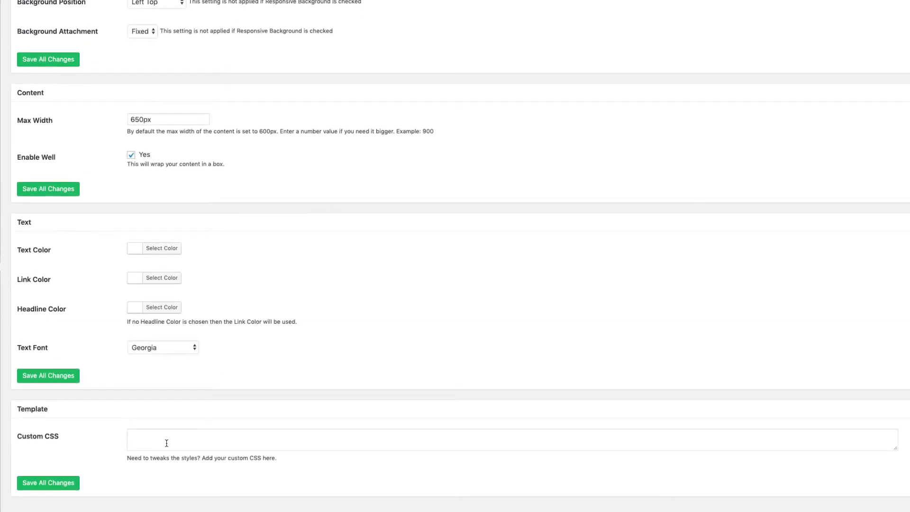
scroll(168, 438, "up", 10)
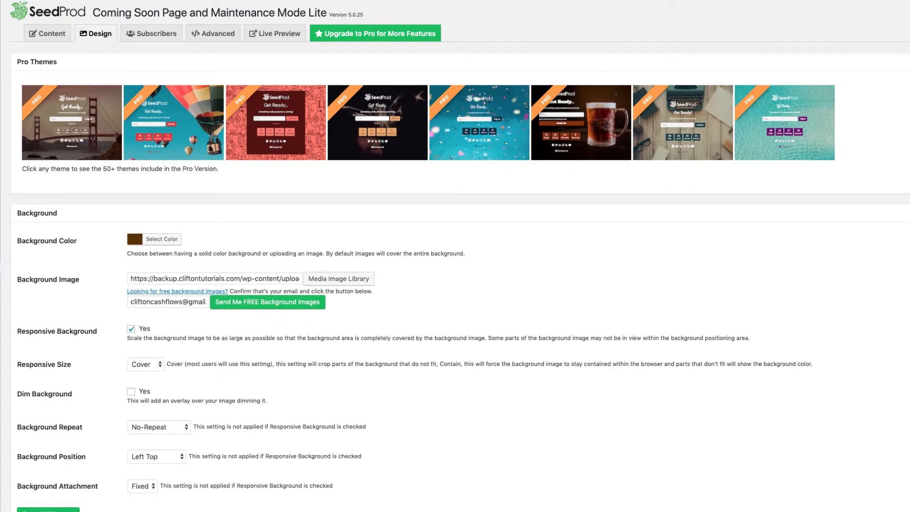
left_click(268, 37)
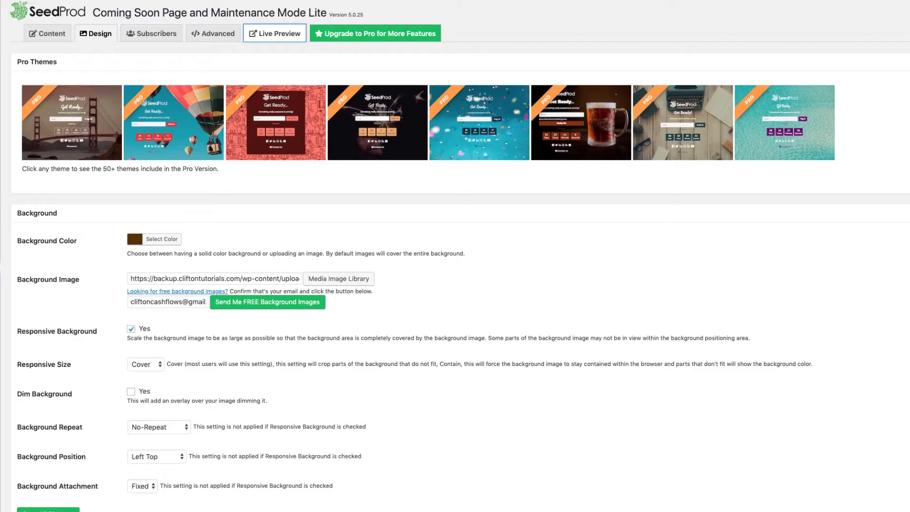
Disable the well around the page content and save the design changes
scroll(266, 294, "down", 3)
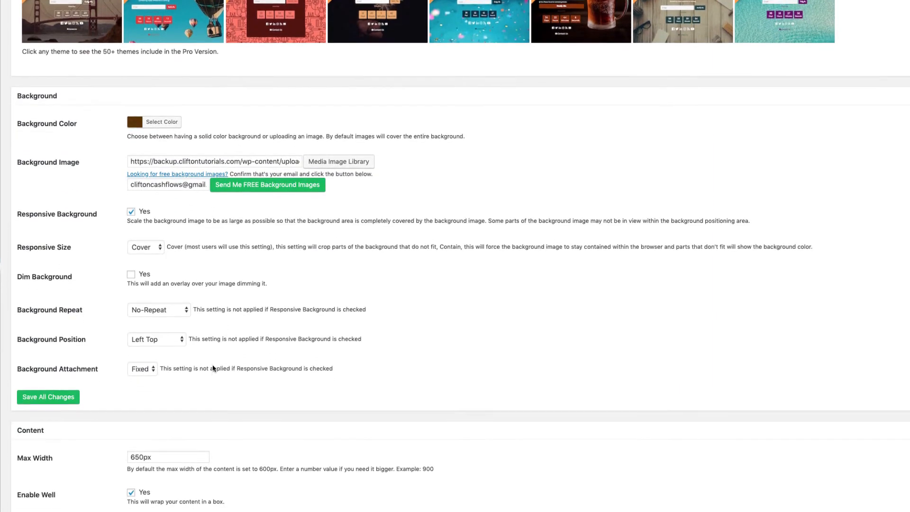
scroll(212, 368, "down", 2)
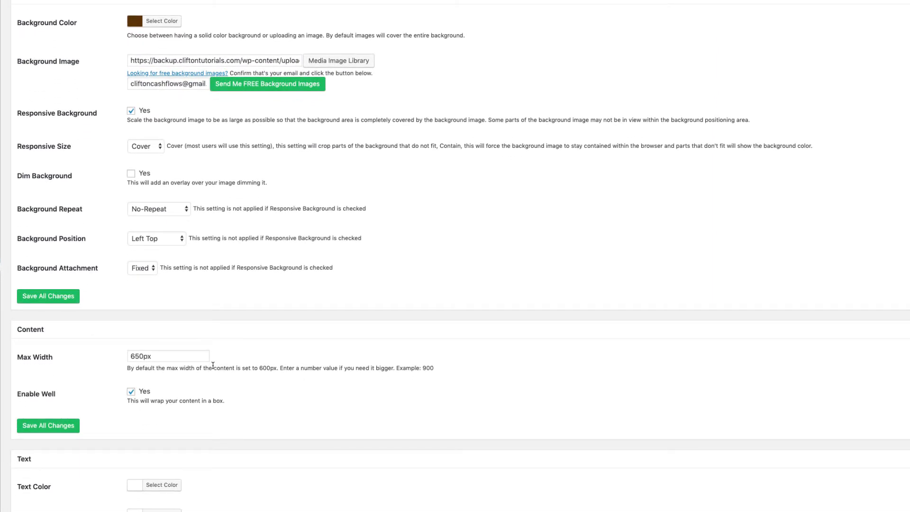
scroll(213, 365, "down", 3)
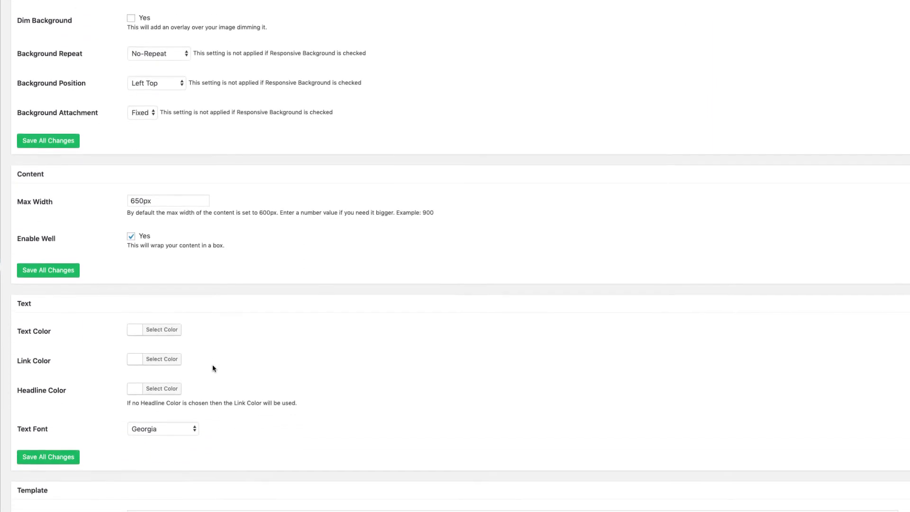
scroll(213, 368, "down", 2)
scroll(213, 368, "up", 2)
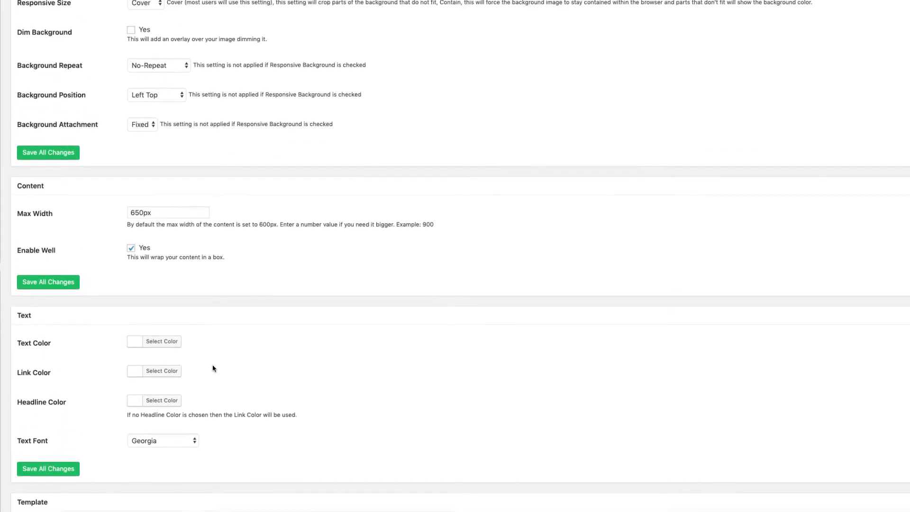
scroll(212, 368, "up", 3)
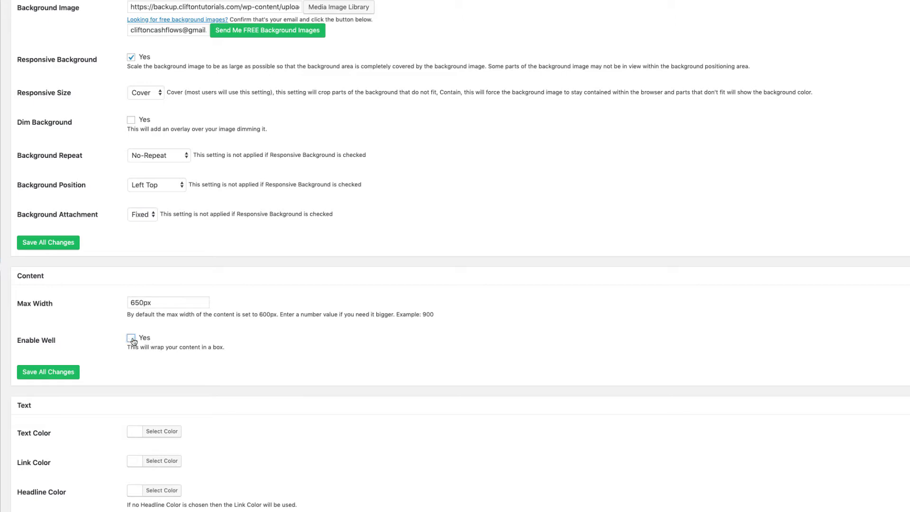
left_click(64, 373)
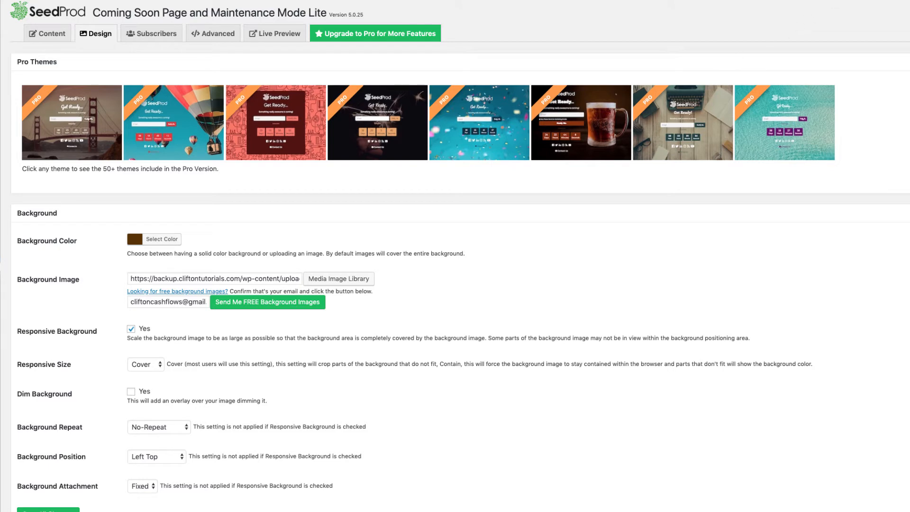
View the updated live preview of the coming soon page and visit the site's home page while logged in
left_click(276, 33)
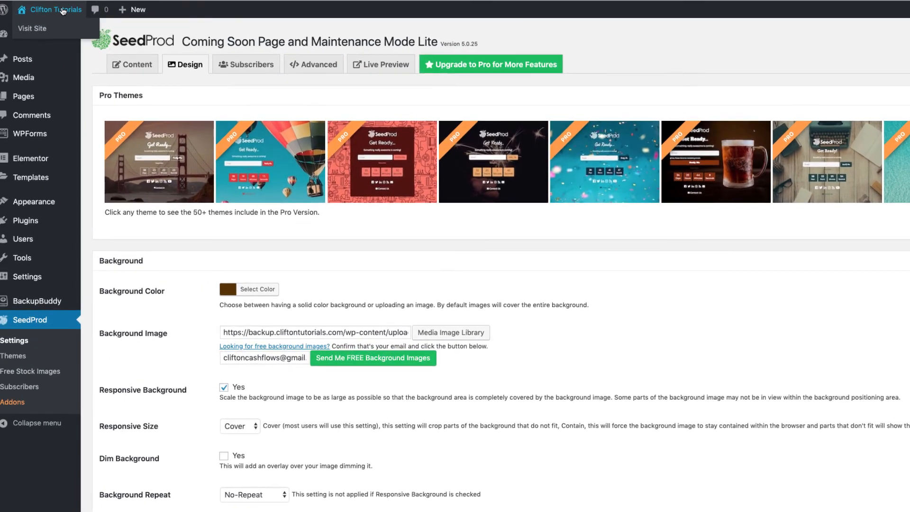
left_click(62, 11)
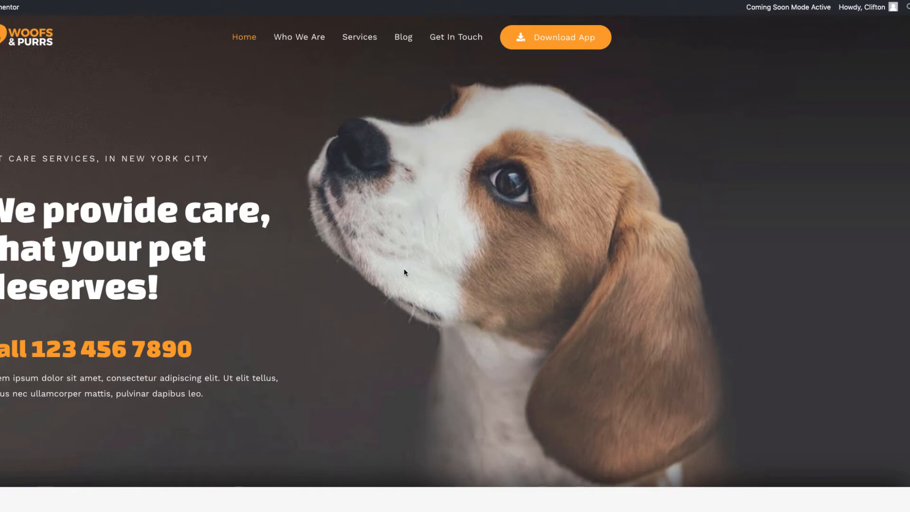
Look through the home page sections from the hero down to the pet care choices as a logged-in visitor
scroll(404, 269, "down", 15)
scroll(535, 225, "up", 15)
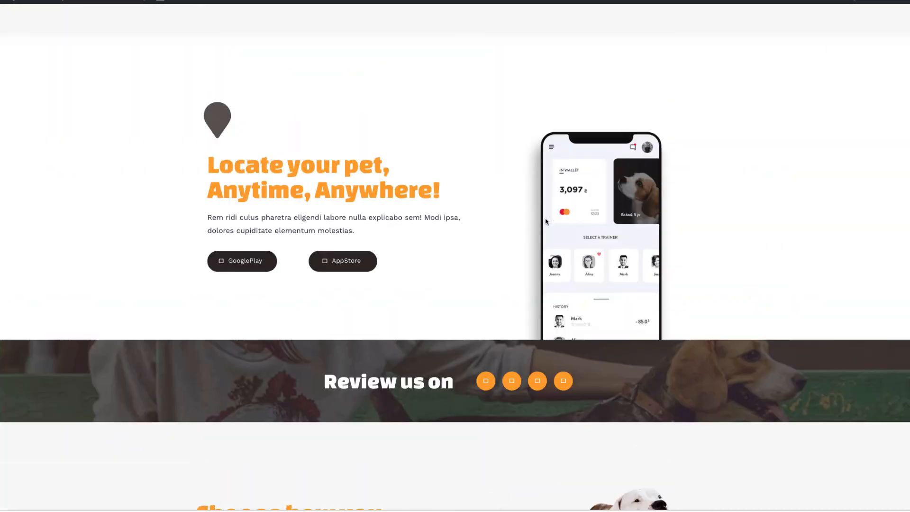
scroll(546, 221, "down", 4)
scroll(545, 221, "down", 10)
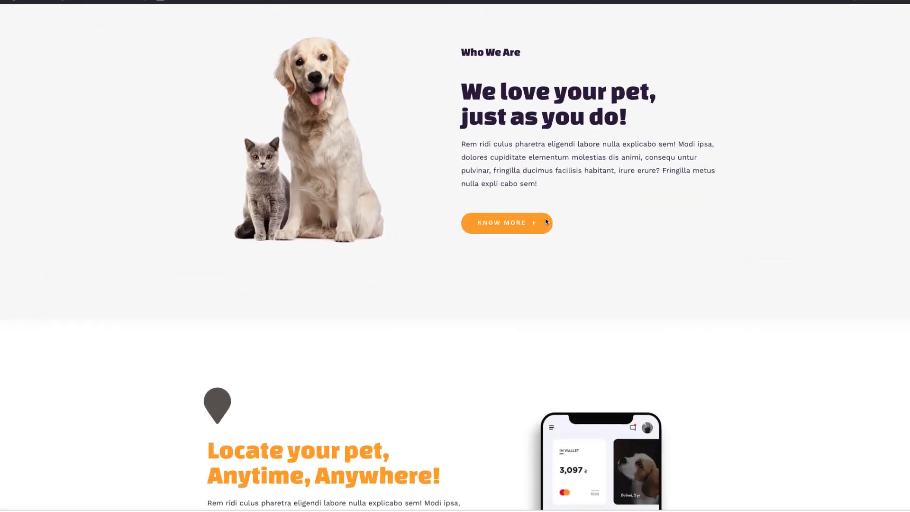
scroll(546, 221, "down", 2)
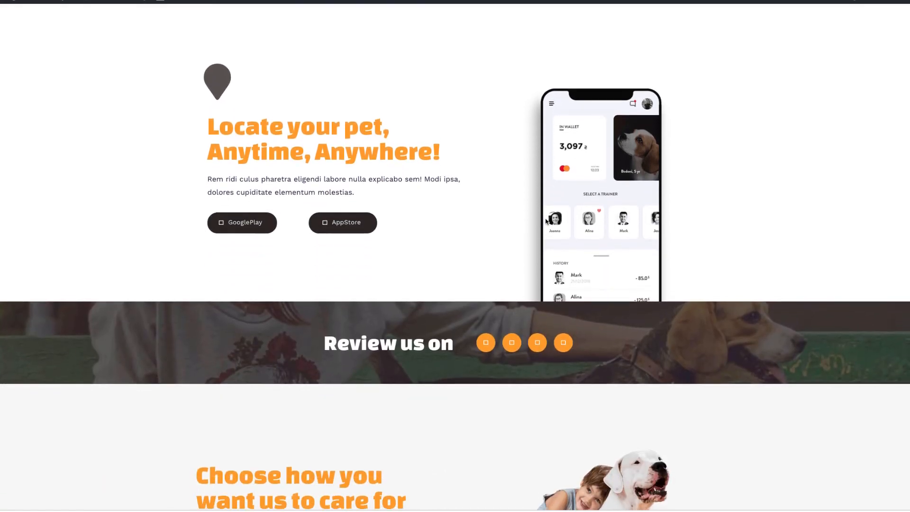
scroll(546, 222, "down", 3)
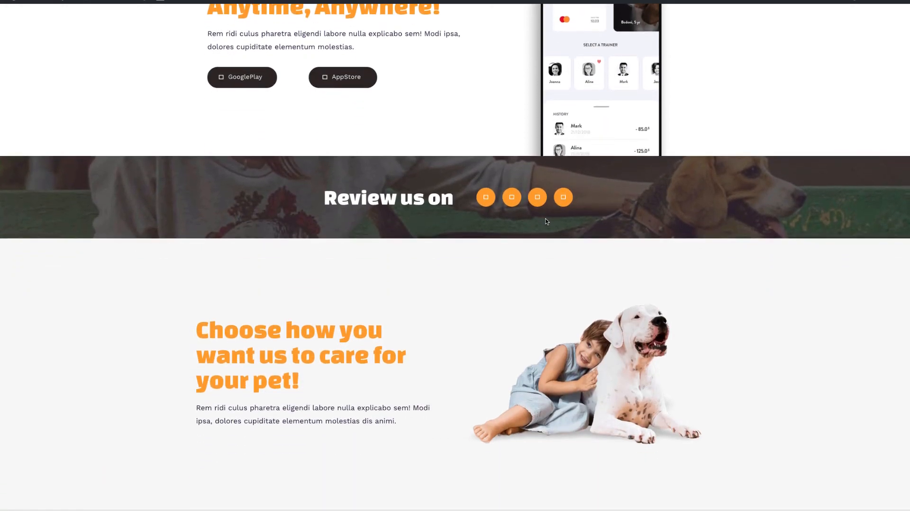
scroll(546, 222, "up", 5)
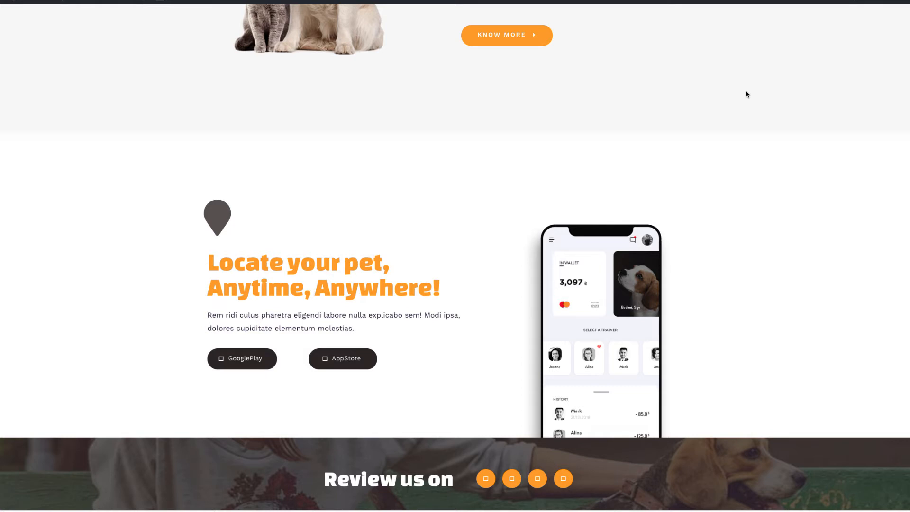
scroll(734, 33, "up", 1)
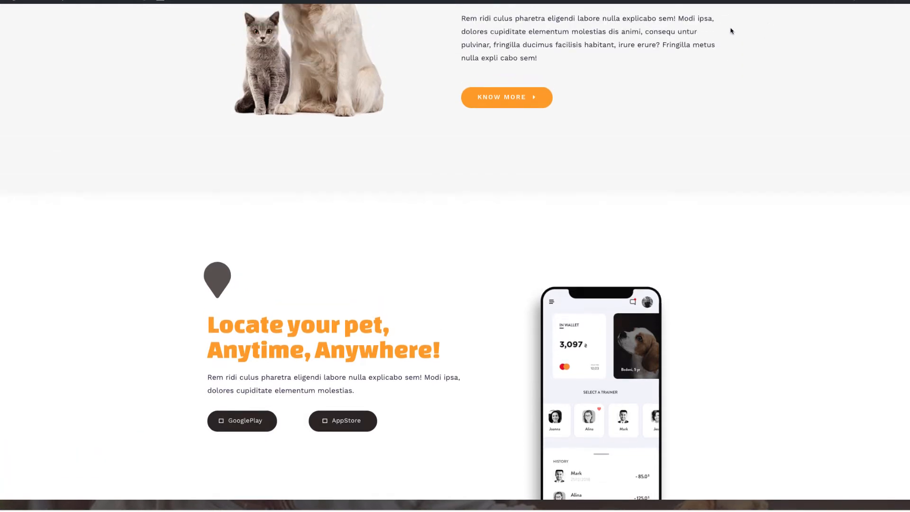
scroll(730, 28, "up", 5)
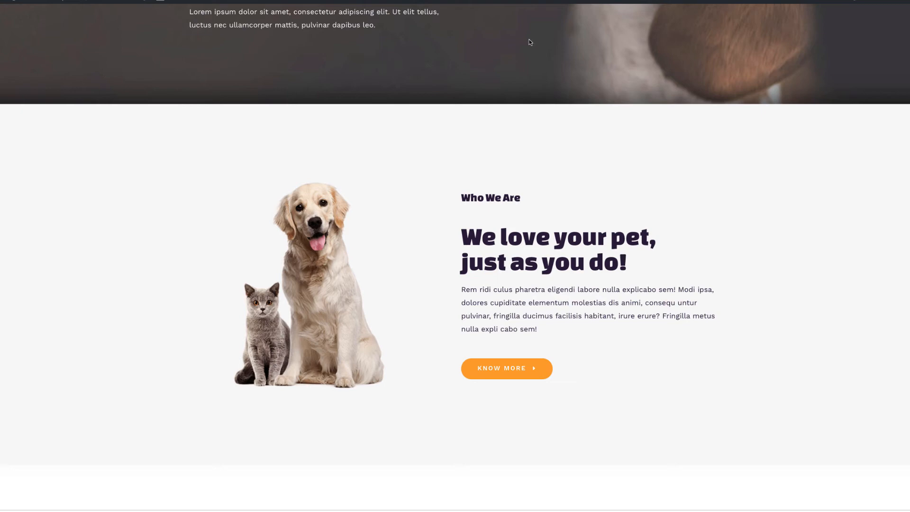
left_click(898, 11)
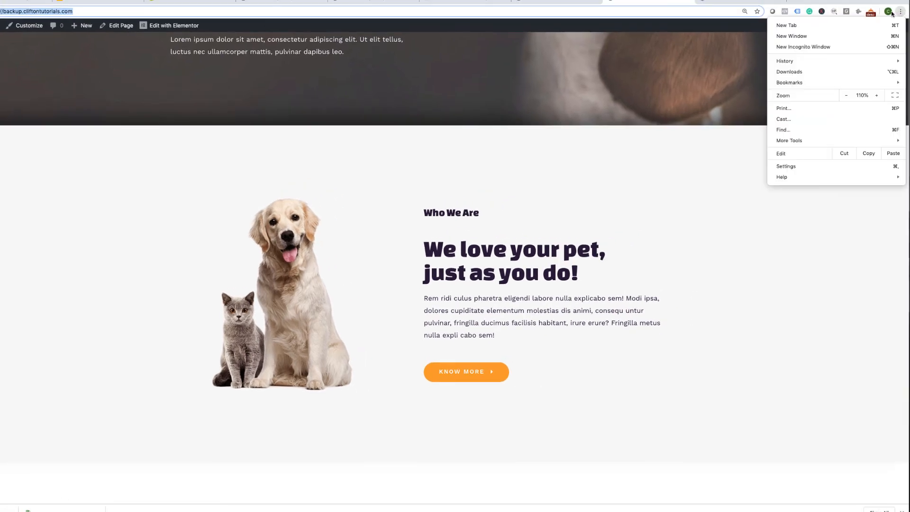
left_click(809, 46)
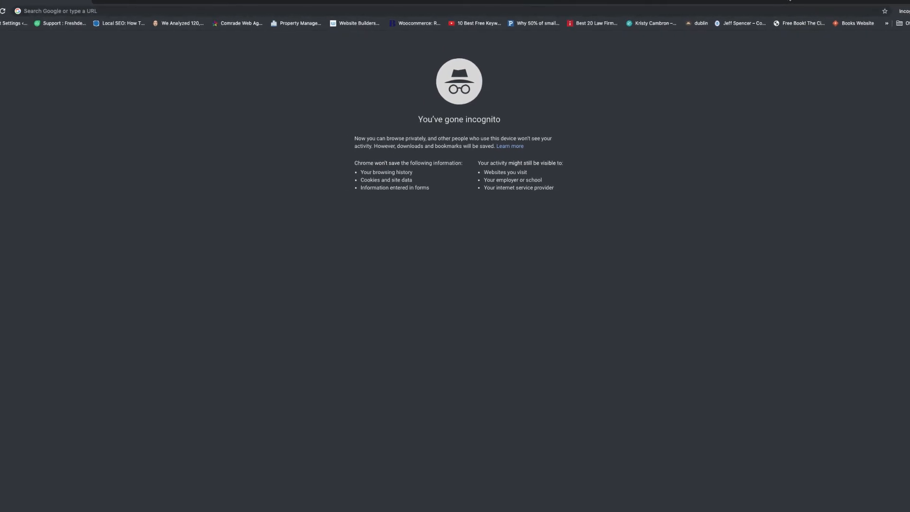
left_click(754, 11)
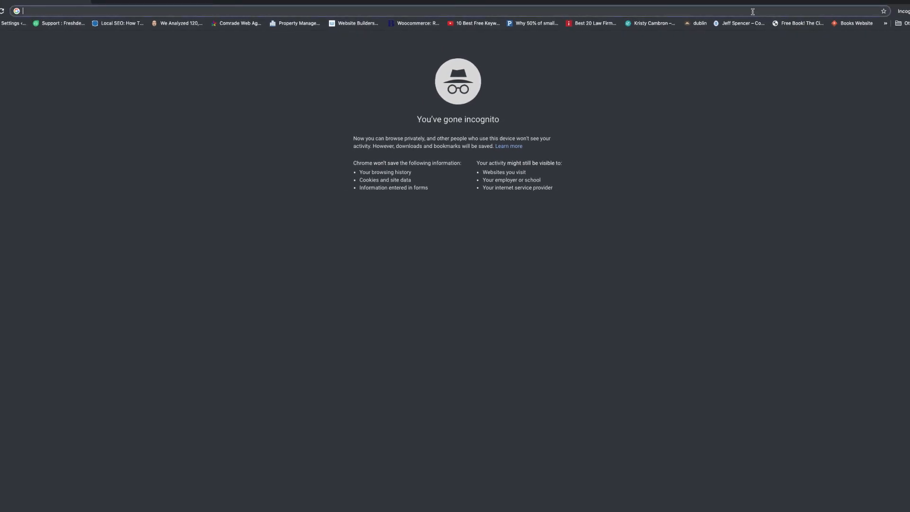
type("https://backup.cliftontutorials.com/")
key("Return")
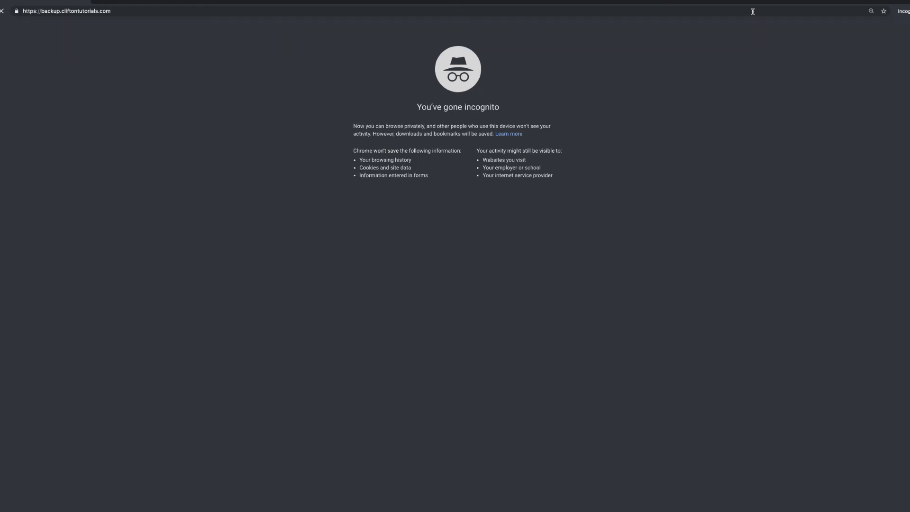